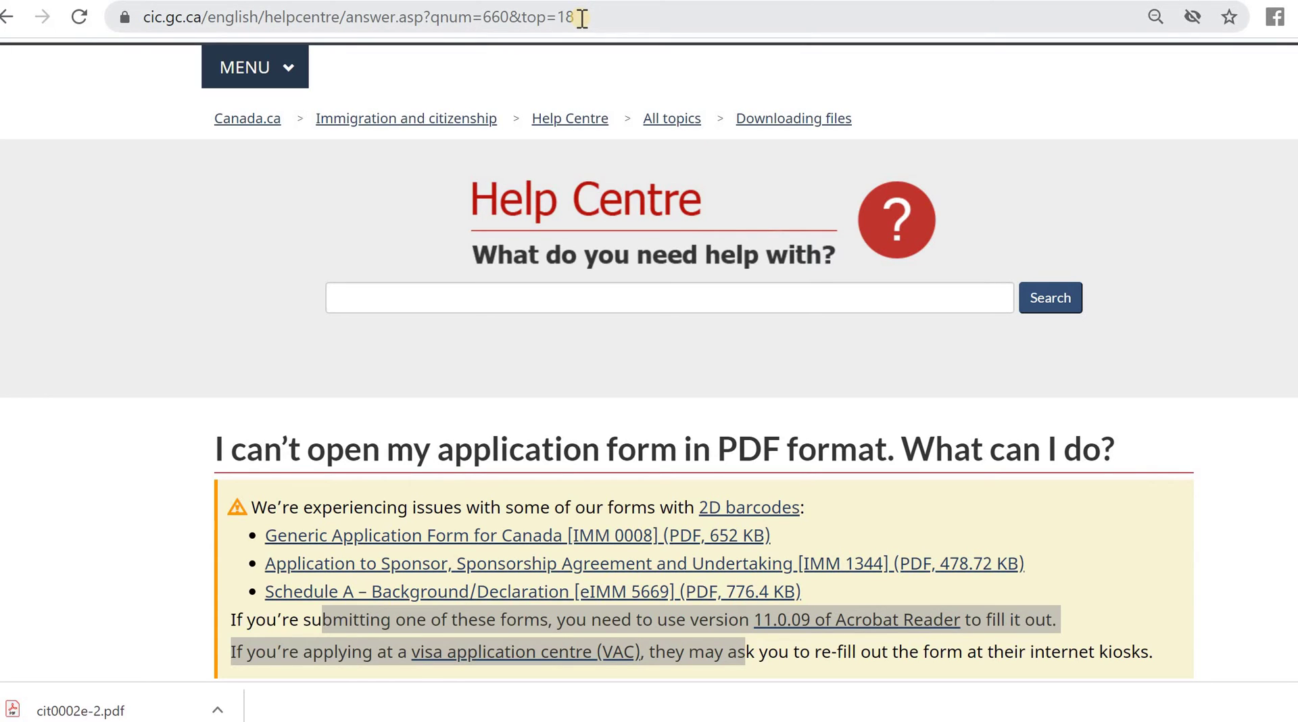
# - Select the help page's address and read through the 'For PC users' and 'For Mac users' steps
pyautogui.moveTo(579, 17)
pyautogui.mouseDown()
pyautogui.moveTo(349, 46)
pyautogui.moveTo(130, 19)
pyautogui.mouseUp()
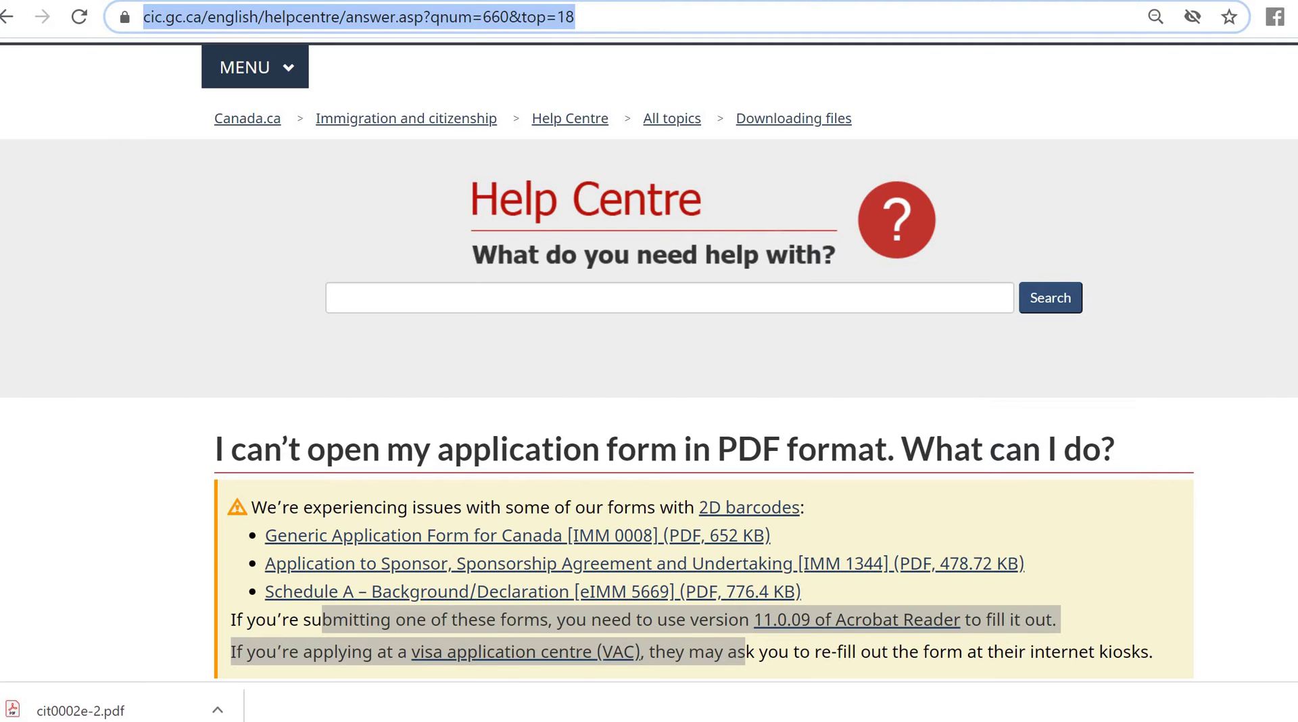
pyautogui.scroll(-2, 650, 406)
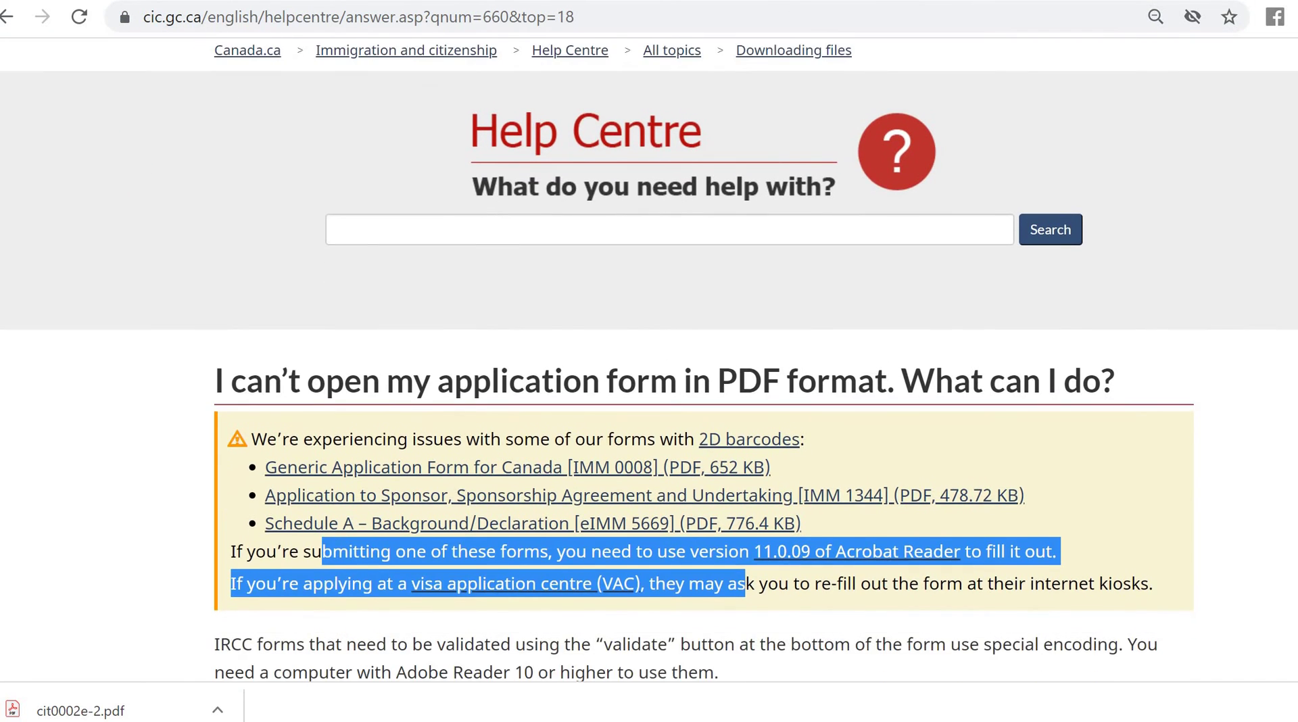
pyautogui.scroll(-1, 649, 406)
pyautogui.scroll(-1, 650, 406)
pyautogui.scroll(-1, 649, 406)
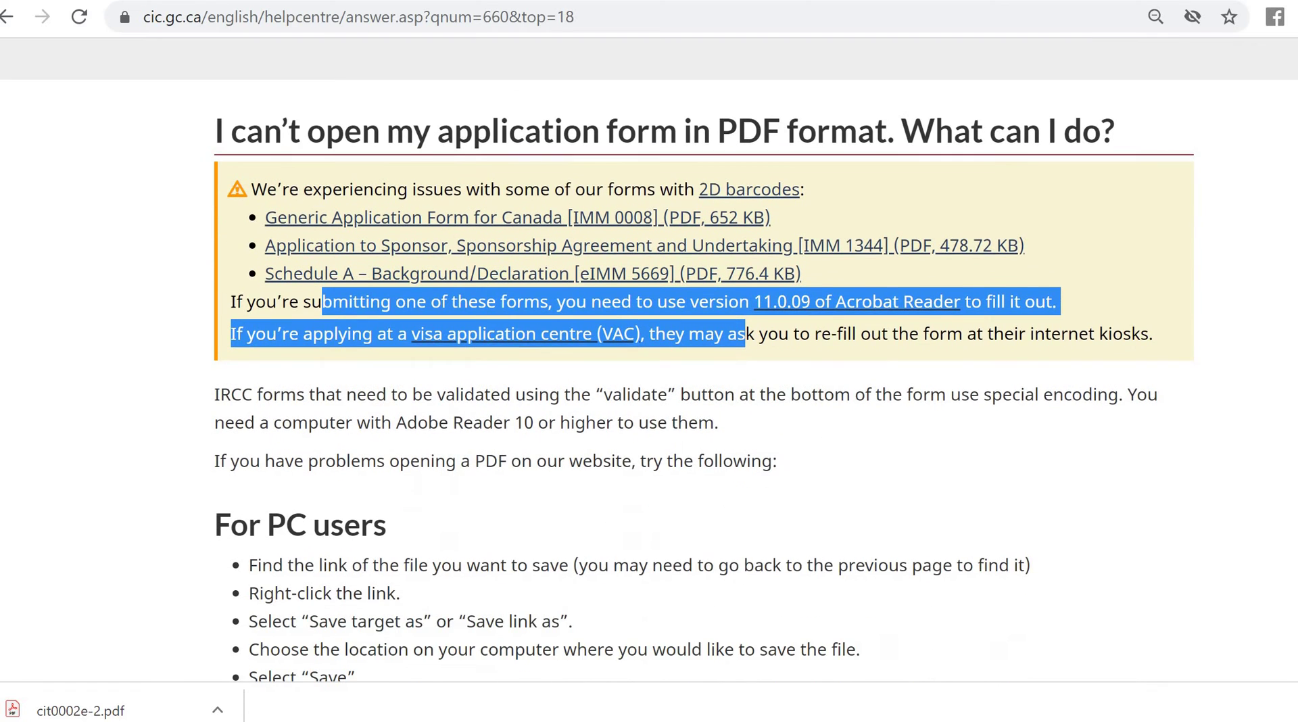
pyautogui.scroll(-1, 649, 405)
pyautogui.scroll(-2, 650, 405)
pyautogui.scroll(-1, 649, 405)
pyautogui.scroll(-1, 649, 406)
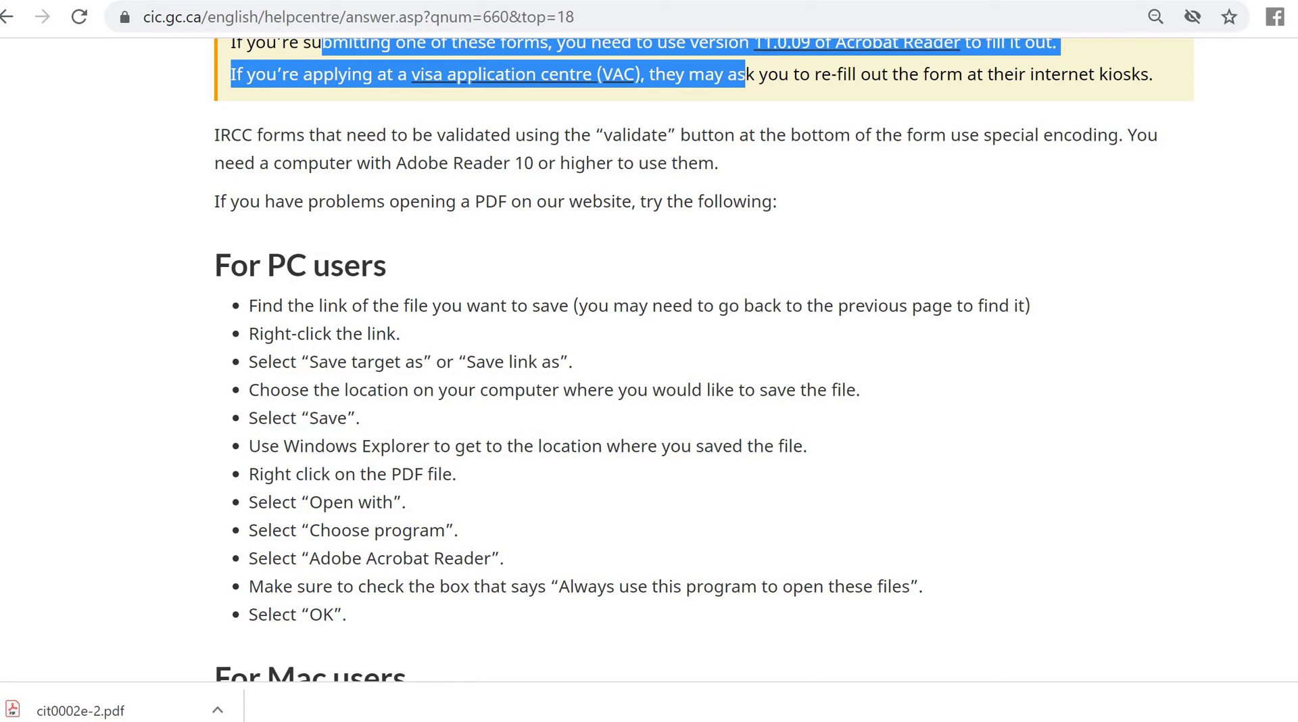
pyautogui.scroll(-1, 648, 357)
pyautogui.scroll(-3, 649, 358)
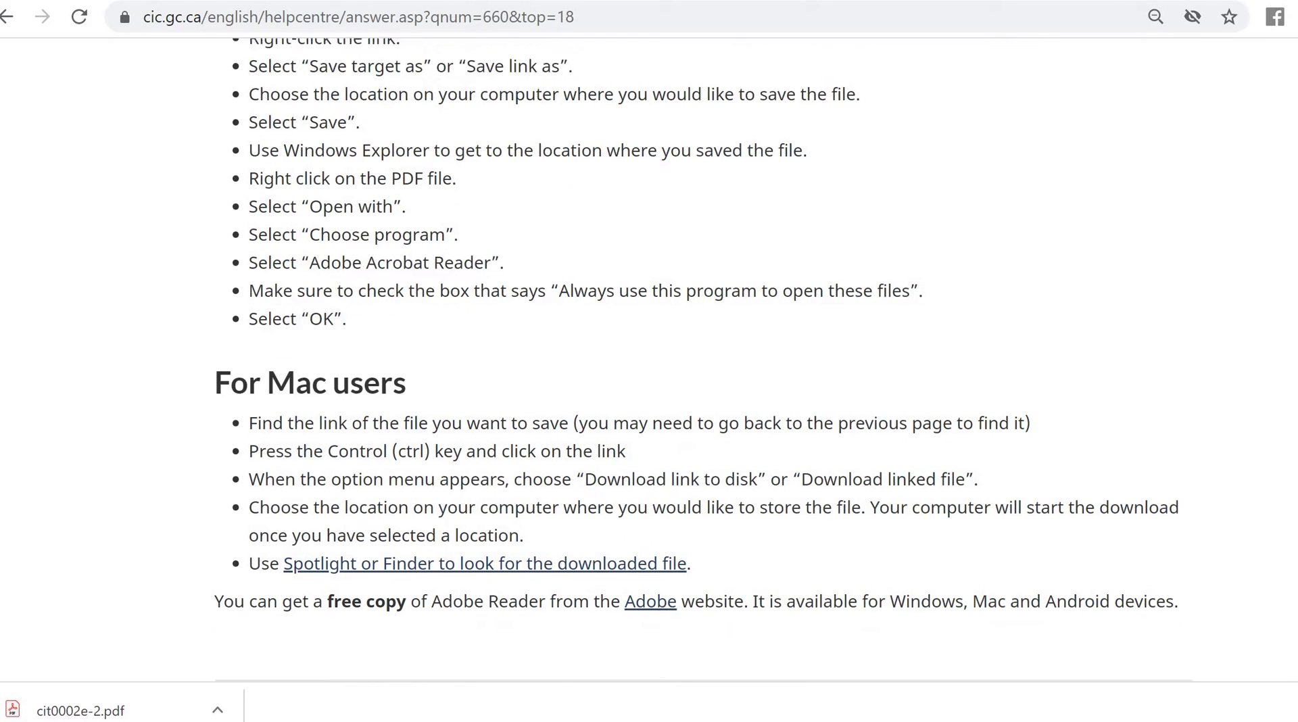
pyautogui.scroll(-1, 649, 358)
pyautogui.scroll(-1, 649, 358)
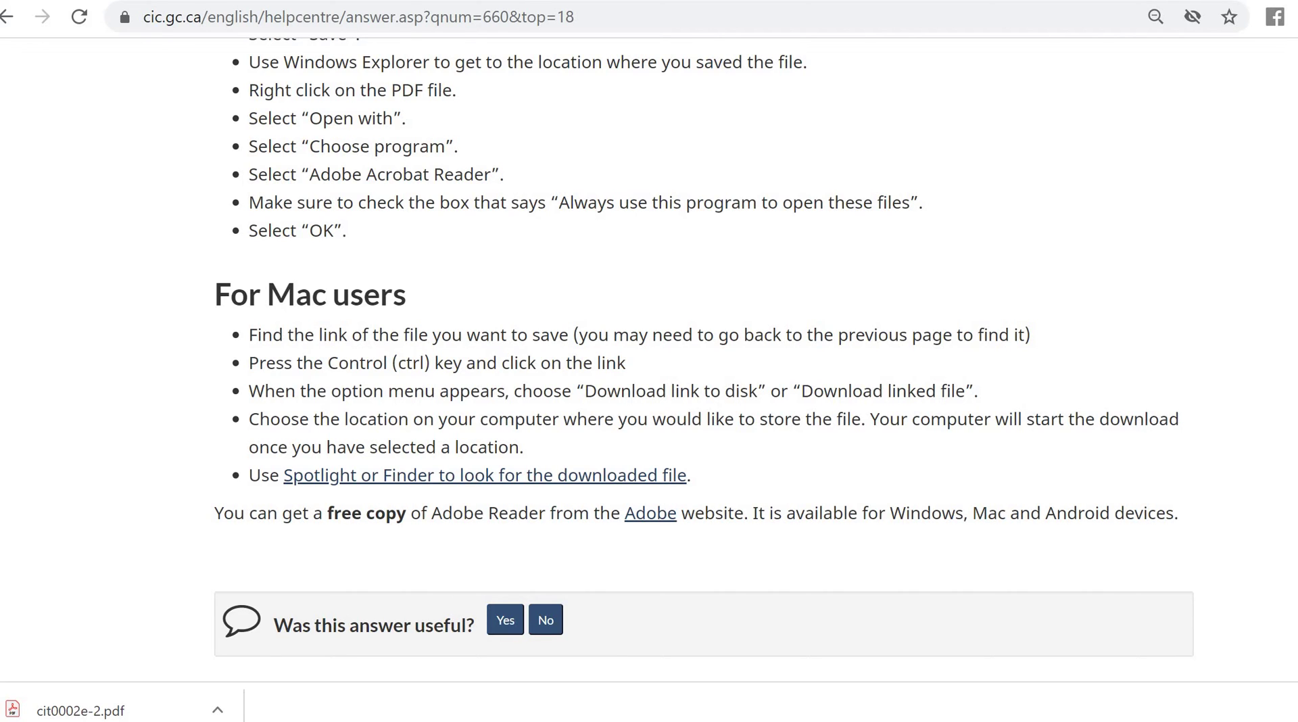
# - Bring up and dismiss the page's context menu, then scroll back up the help page
pyautogui.rightClick(1147, 429)
pyautogui.press('Escape')
pyautogui.scroll(5, 703, 365)
pyautogui.scroll(2, 703, 365)
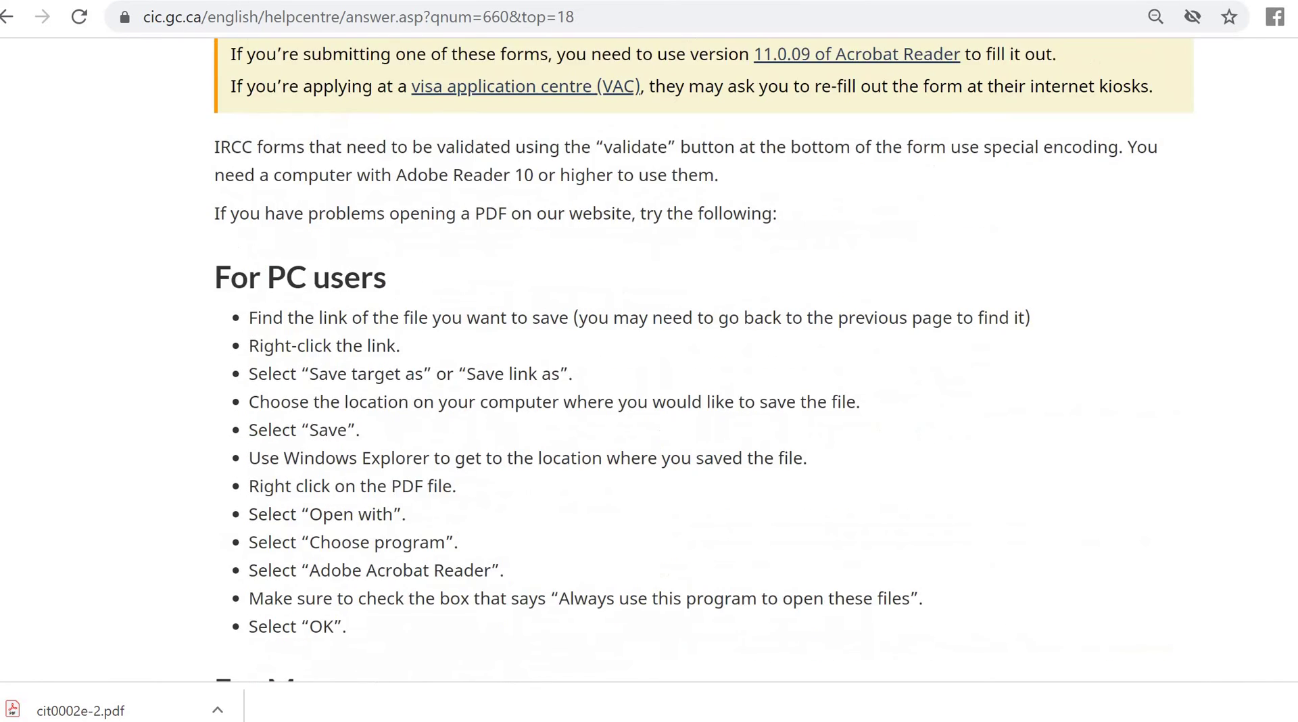
pyautogui.scroll(6, 703, 365)
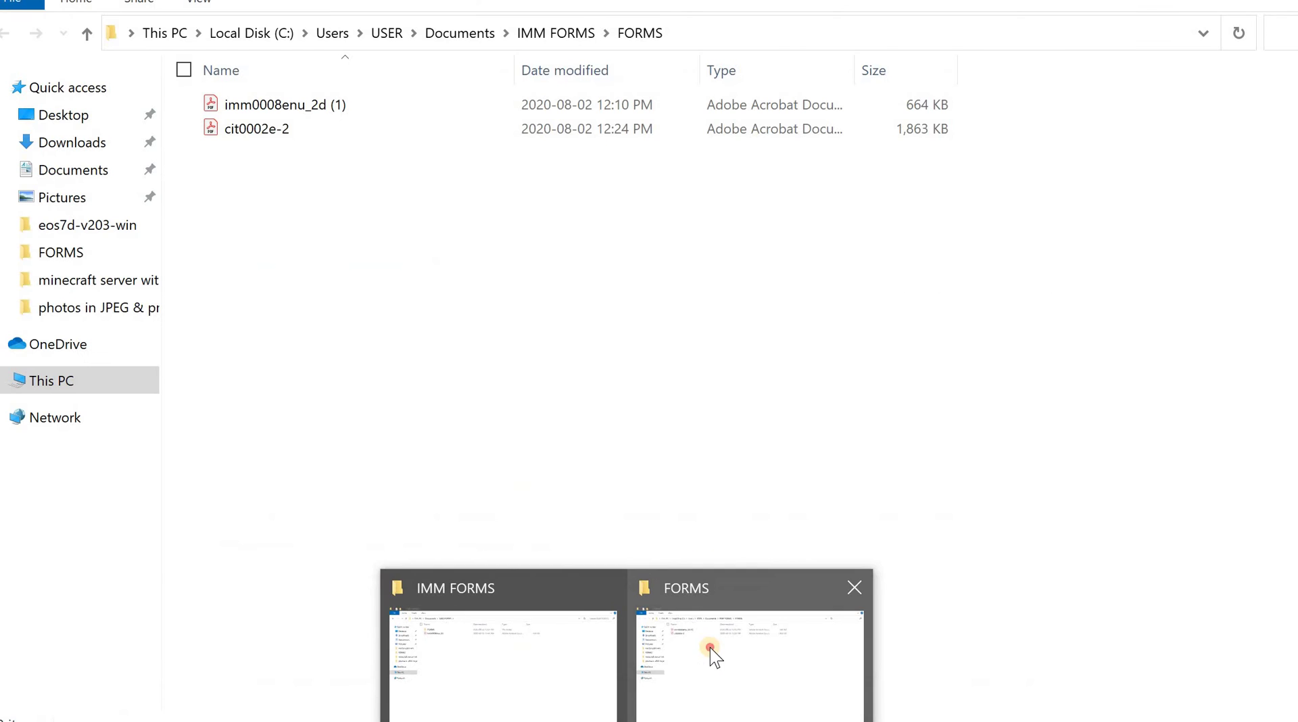
# - Bring the FORMS folder window forward to check the PDFs already saved there
pyautogui.click(711, 649)
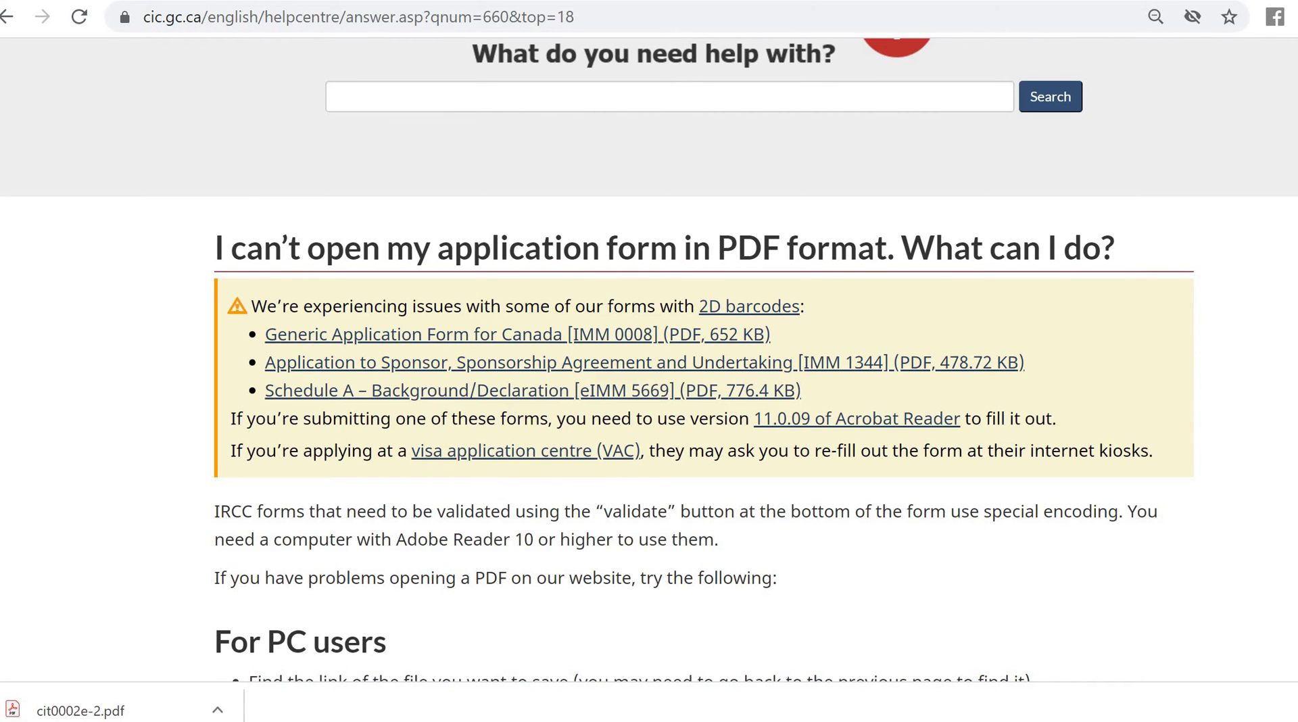
# - Switch to the IRCC form finder and choose 'A form or a checklist', revealing the form list
pyautogui.hotkey('ctrl', 'Tab')
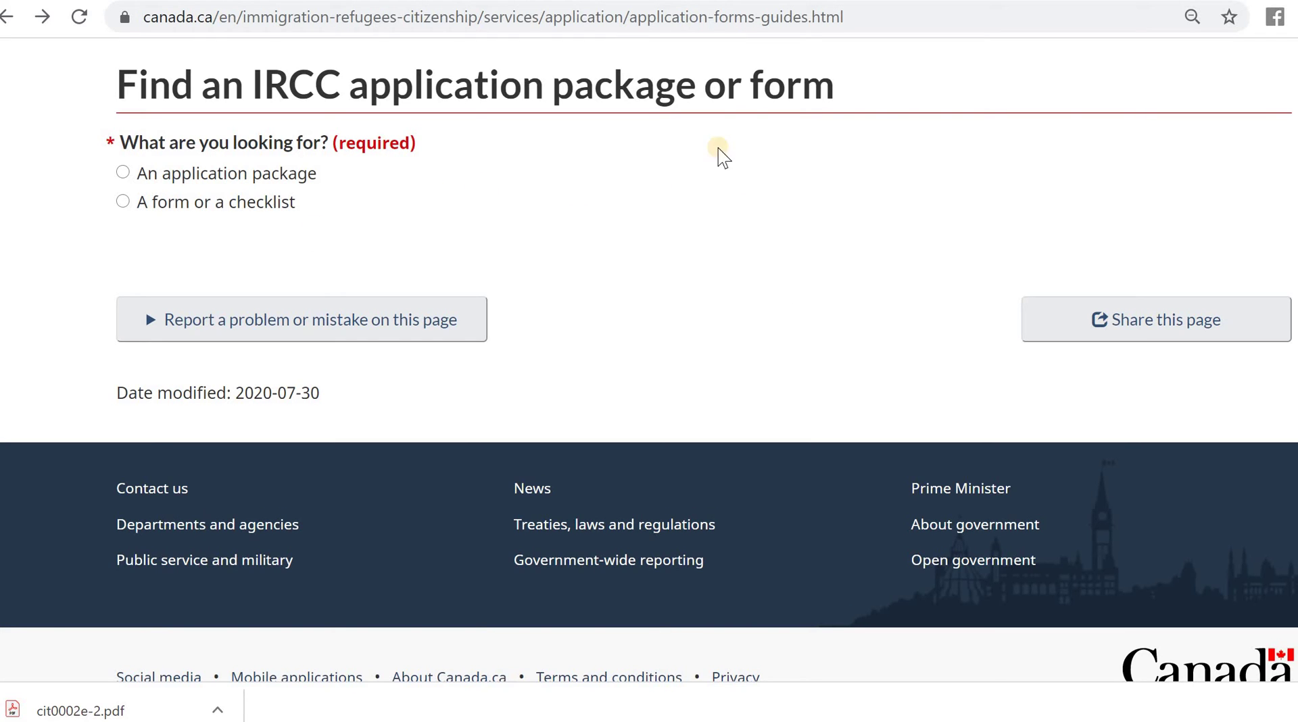
pyautogui.click(123, 202)
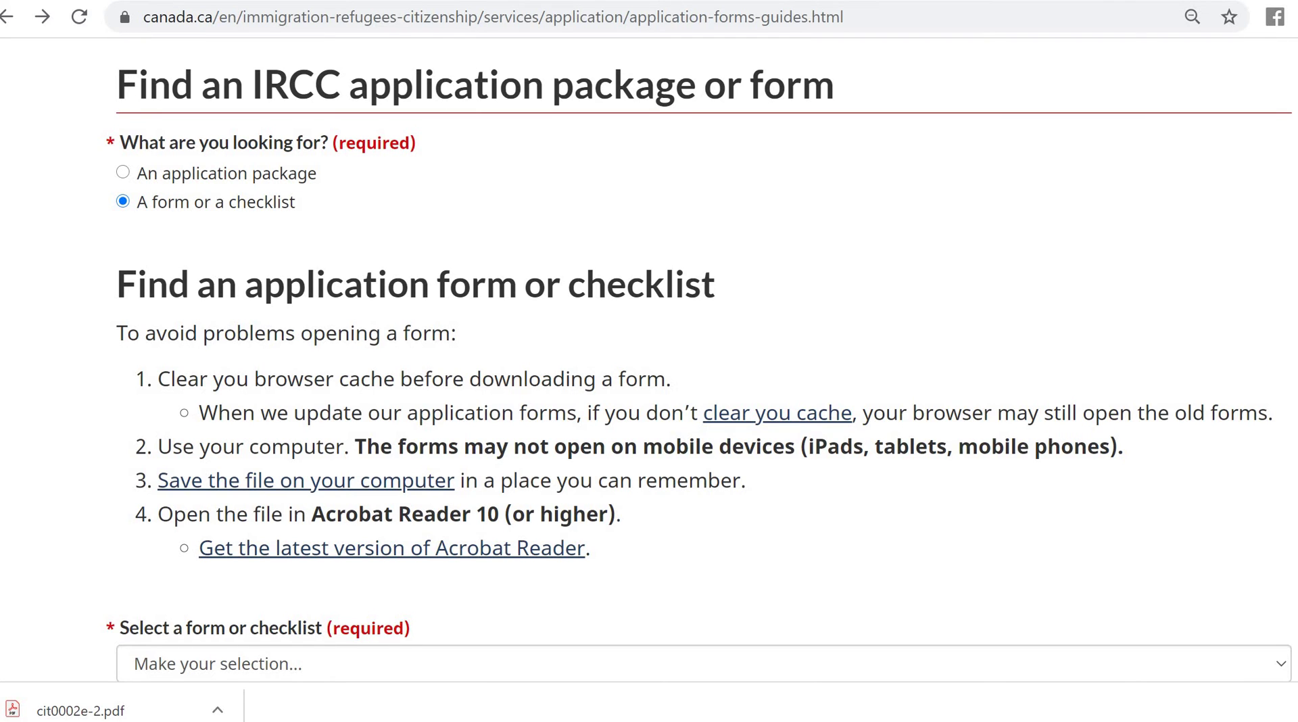
pyautogui.scroll(-3, 859, 439)
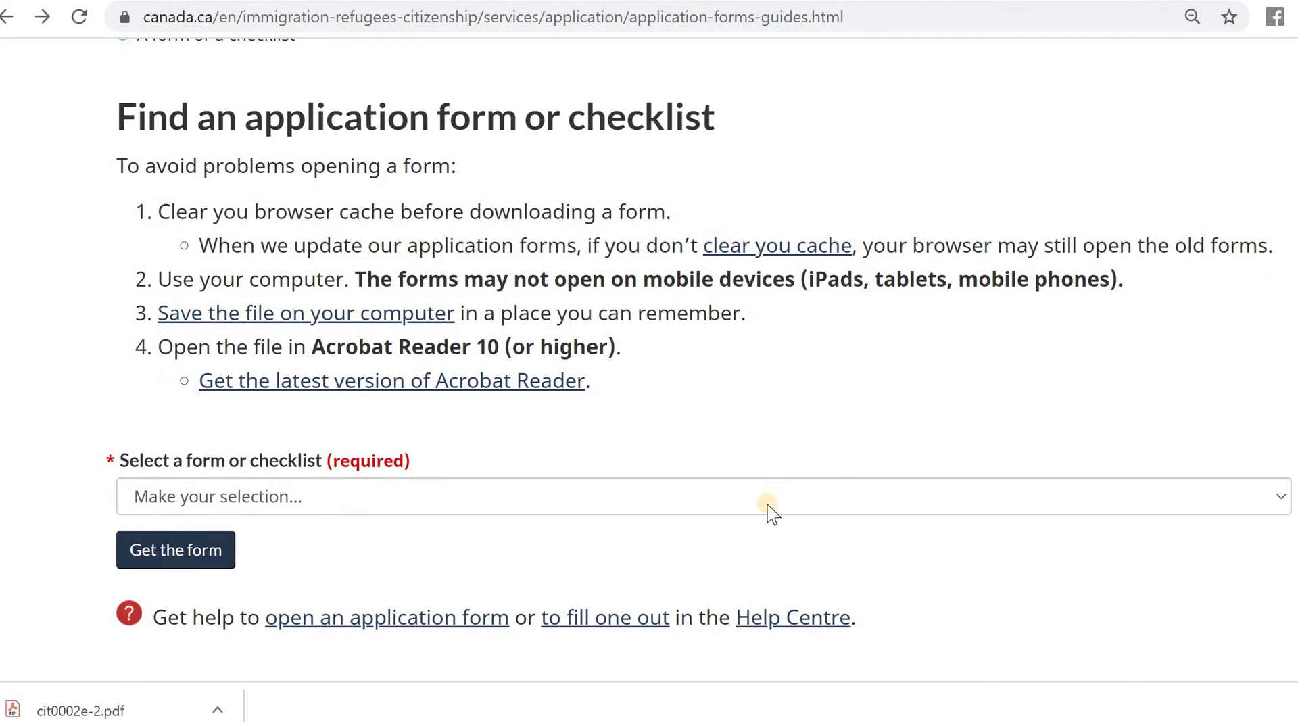
# - Pick 'IMM 5669 — Schedule A: Background / Declaration – June 2019' from the forms dropdown
pyautogui.click(770, 507)
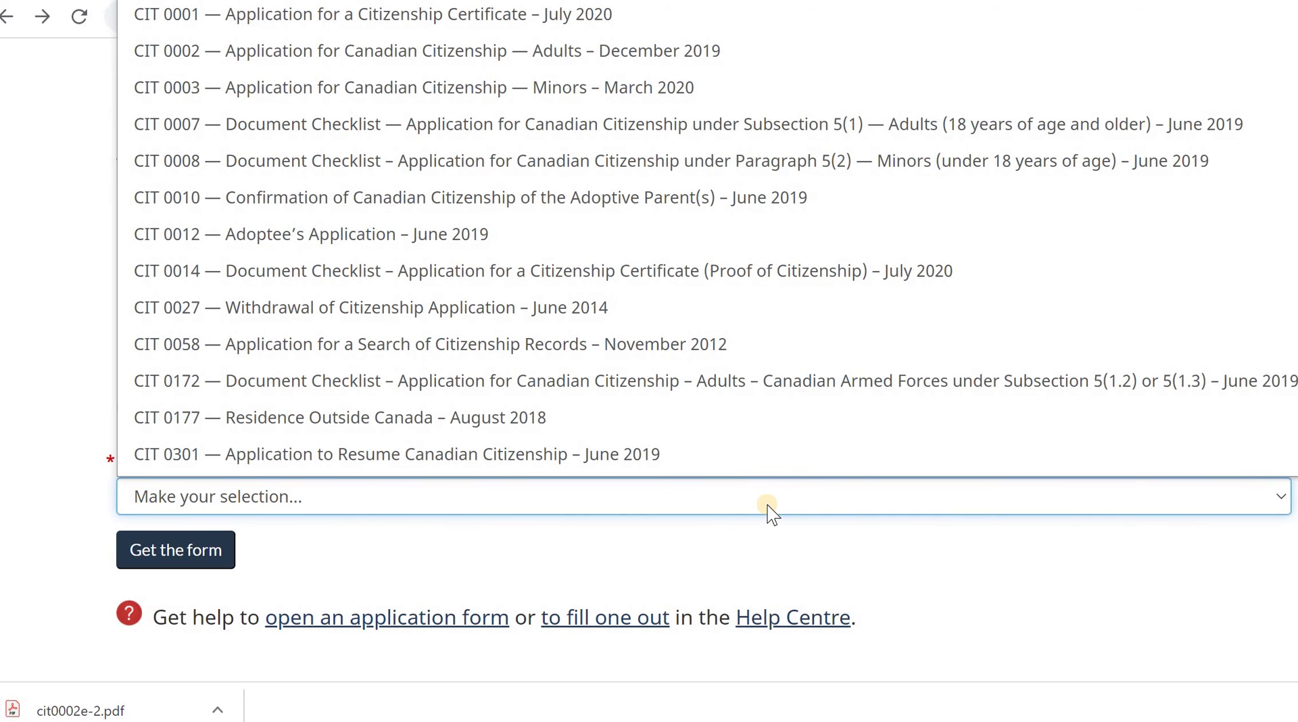
pyautogui.press('Down')
pyautogui.press('Down')
pyautogui.press('Down')
pyautogui.press('Down')
pyautogui.press('Down')
pyautogui.press('Down')
pyautogui.press('Down')
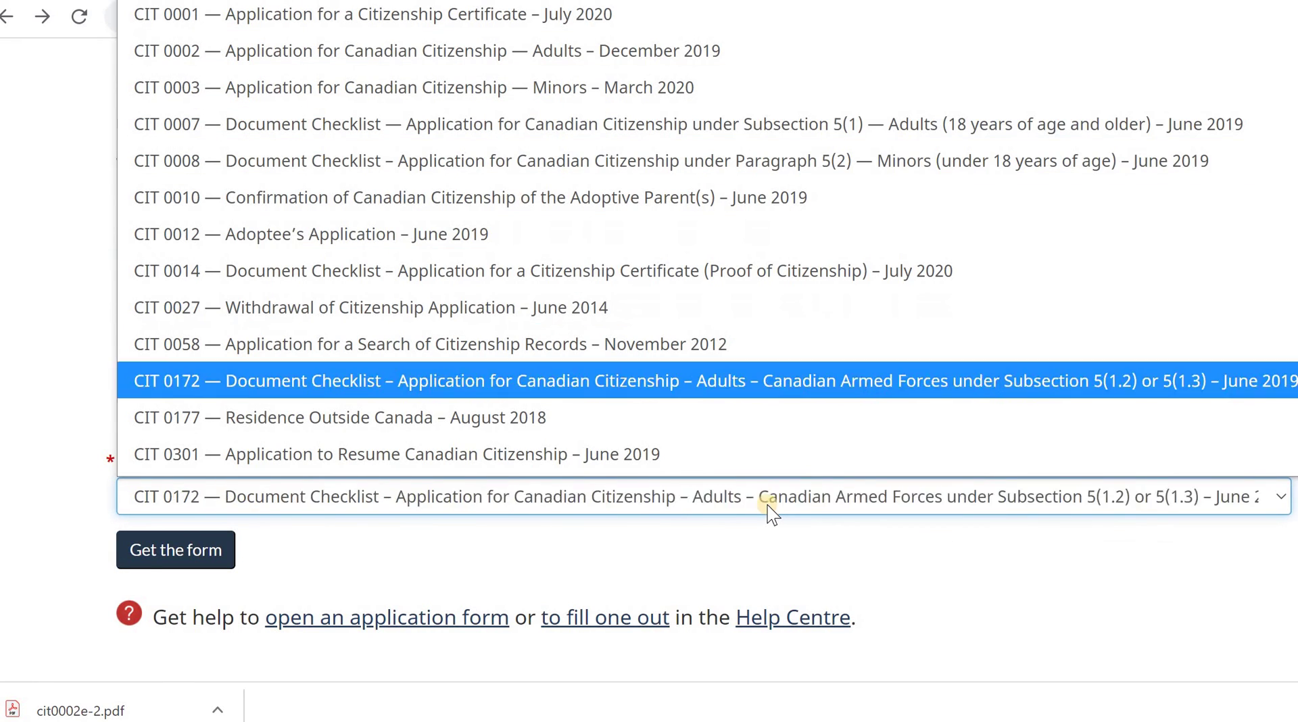
pyautogui.press('Down')
pyautogui.press('Down')
pyautogui.press('Down')
pyautogui.press('Down')
pyautogui.press('Down')
pyautogui.press('Down')
pyautogui.press('Down')
pyautogui.press('Down')
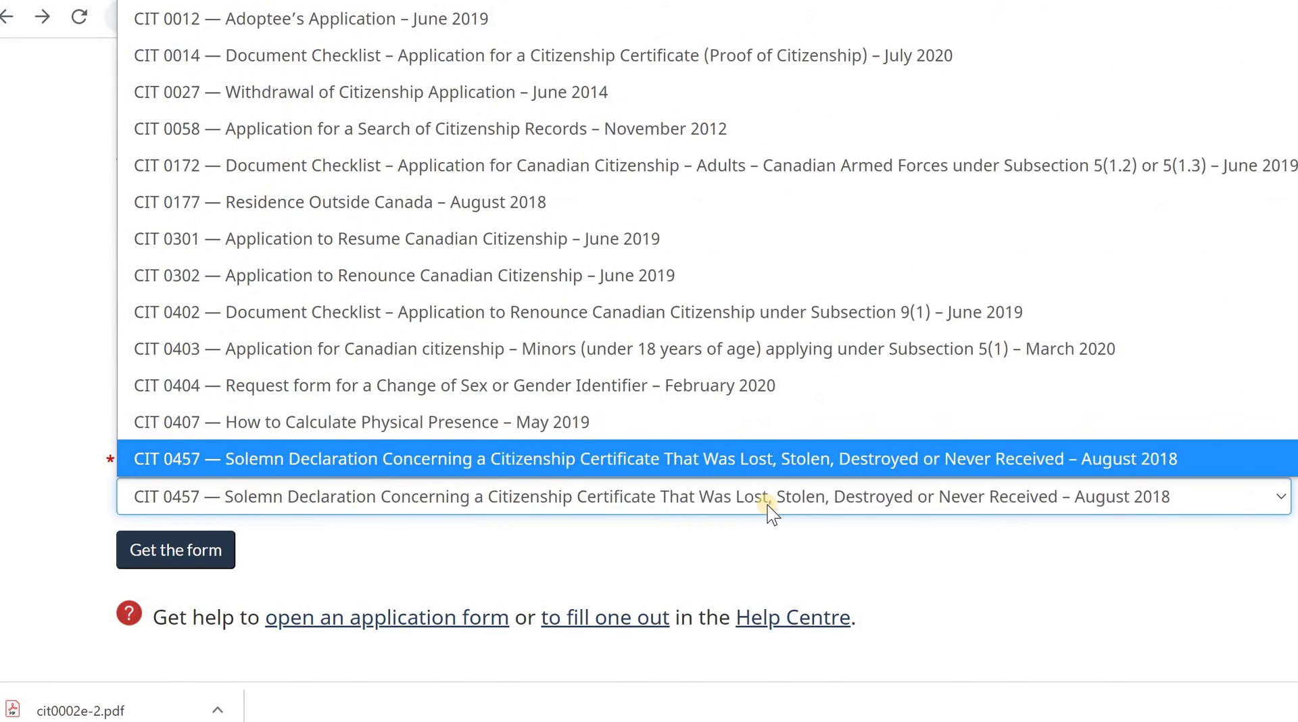
pyautogui.press('Down')
pyautogui.press('Down')
pyautogui.press('Down')
pyautogui.press('Down')
pyautogui.press('Down')
pyautogui.press('Down')
pyautogui.press('Down')
pyautogui.press('Down')
pyautogui.press('Down')
pyautogui.press('Down')
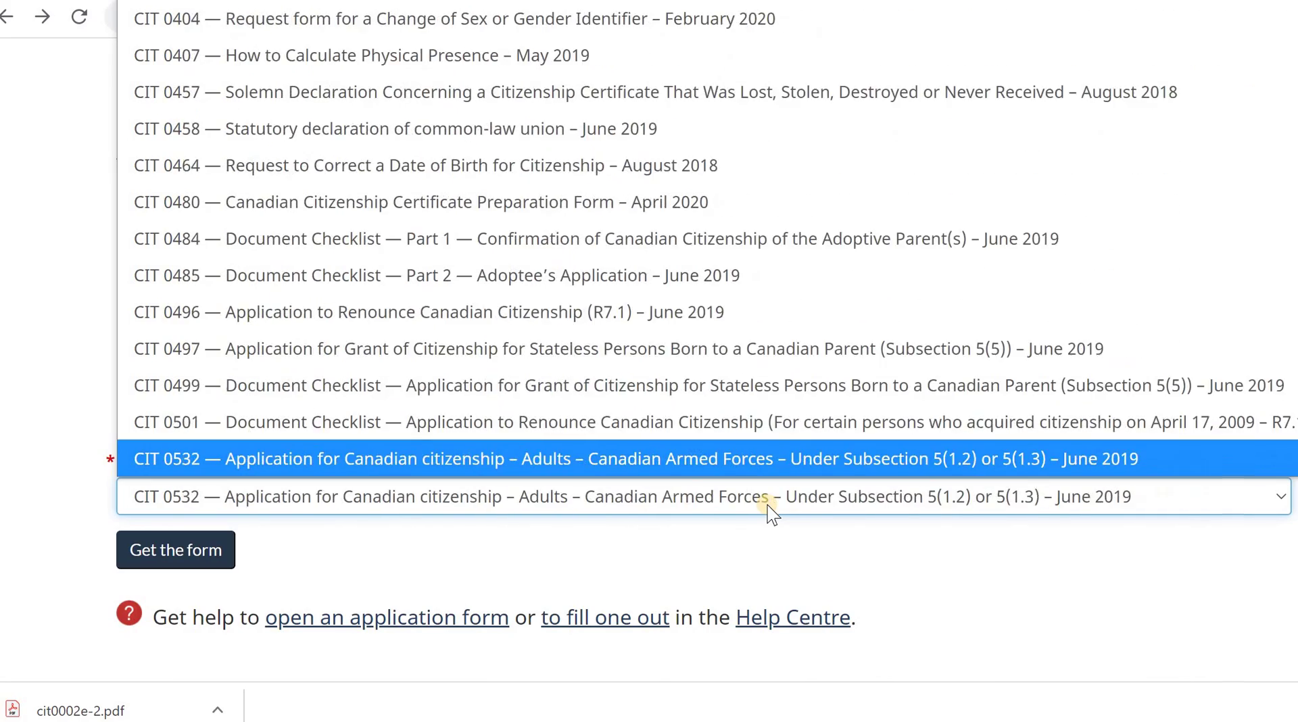
pyautogui.press('Down')
pyautogui.press('Down')
pyautogui.press('Down')
pyautogui.press('Down')
pyautogui.press('Down')
pyautogui.press('Down')
pyautogui.press('Down')
pyautogui.press('Down')
pyautogui.press('Down')
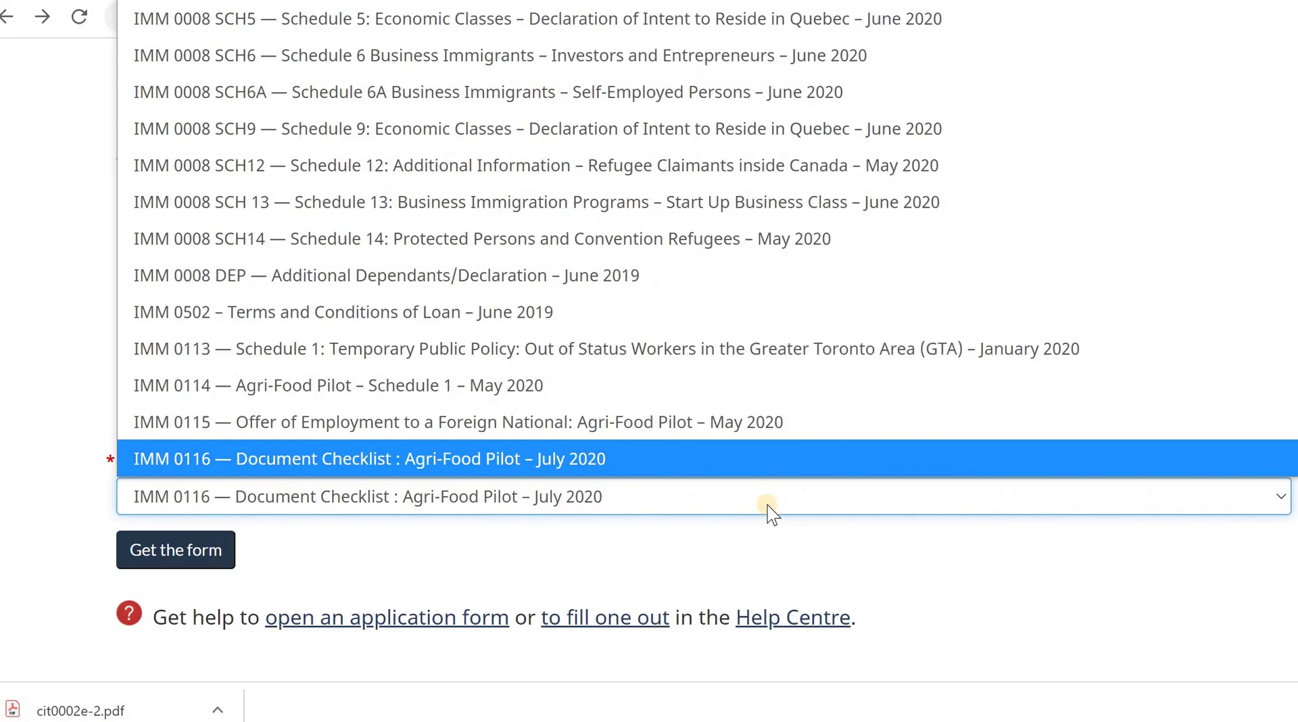
pyautogui.press('Down')
pyautogui.press('Down')
pyautogui.press('Down')
pyautogui.press('Down')
pyautogui.press('Down')
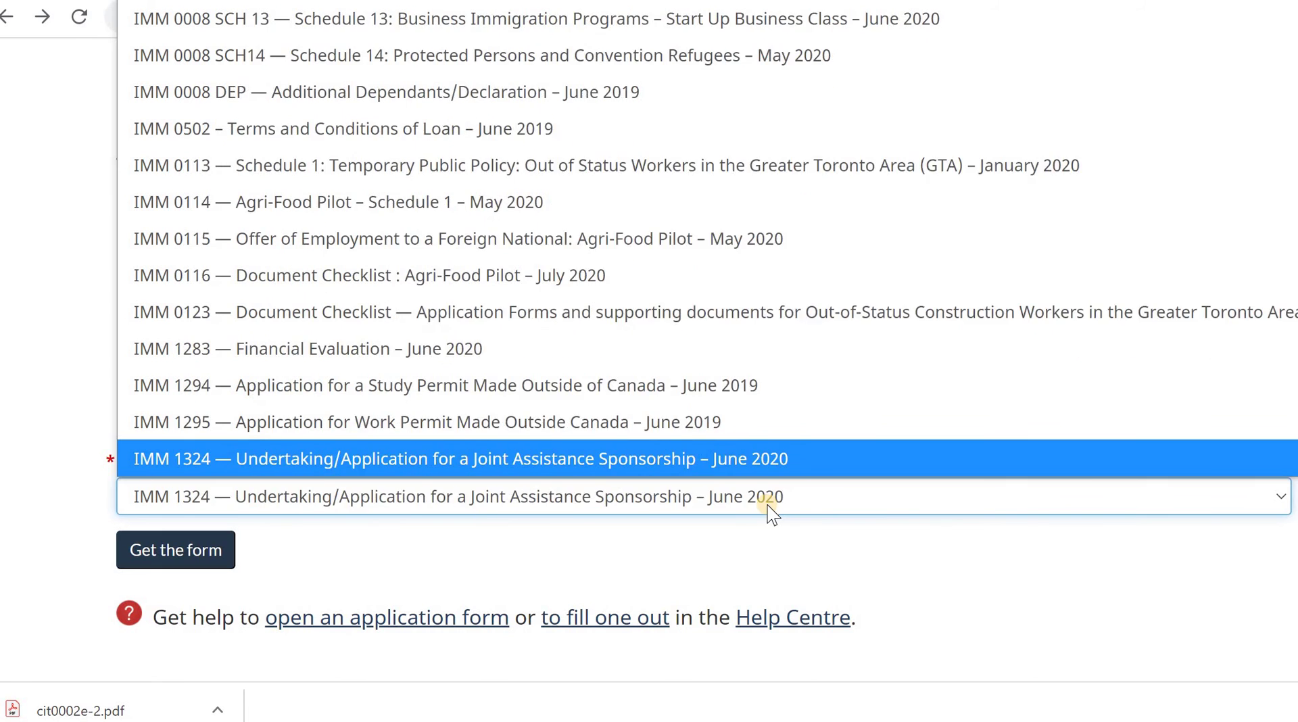
pyautogui.press('Down')
pyautogui.press('Down')
pyautogui.press('Down')
pyautogui.press('Down')
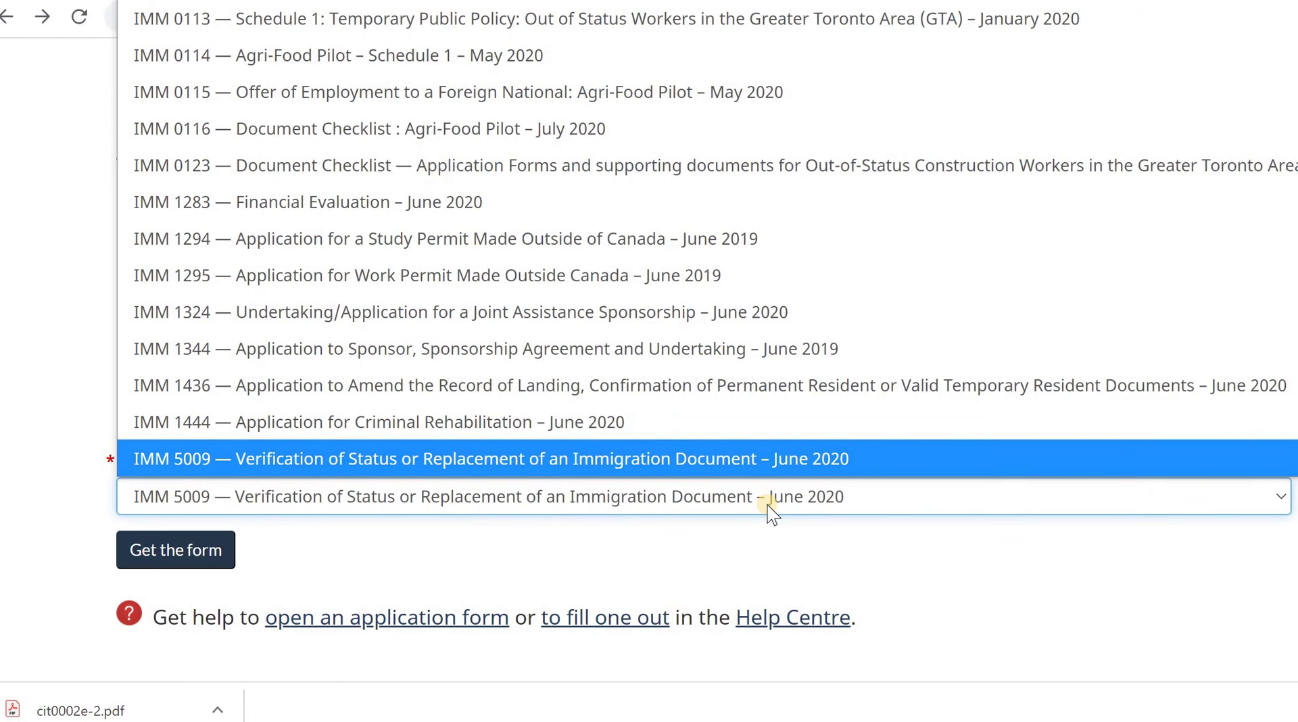
pyautogui.press('Down')
pyautogui.press('Down')
pyautogui.press('Down')
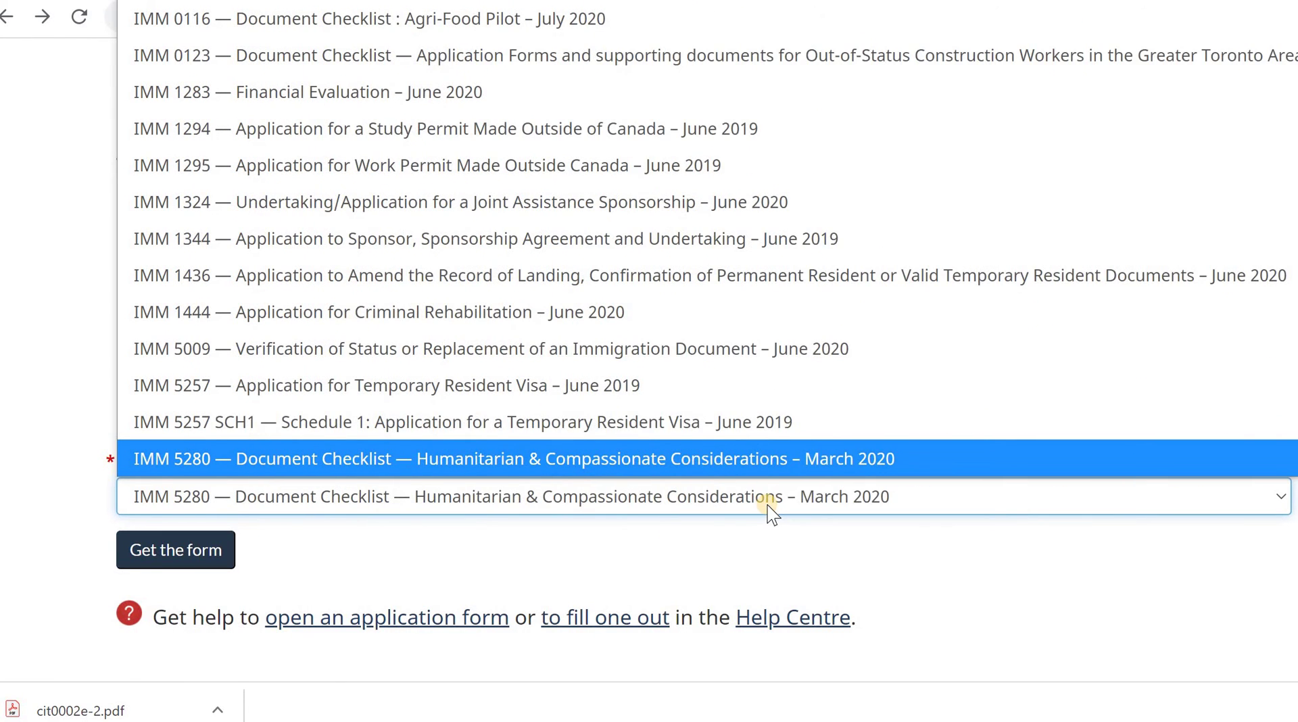
pyautogui.press('Down')
pyautogui.press('Down')
pyautogui.press('Down')
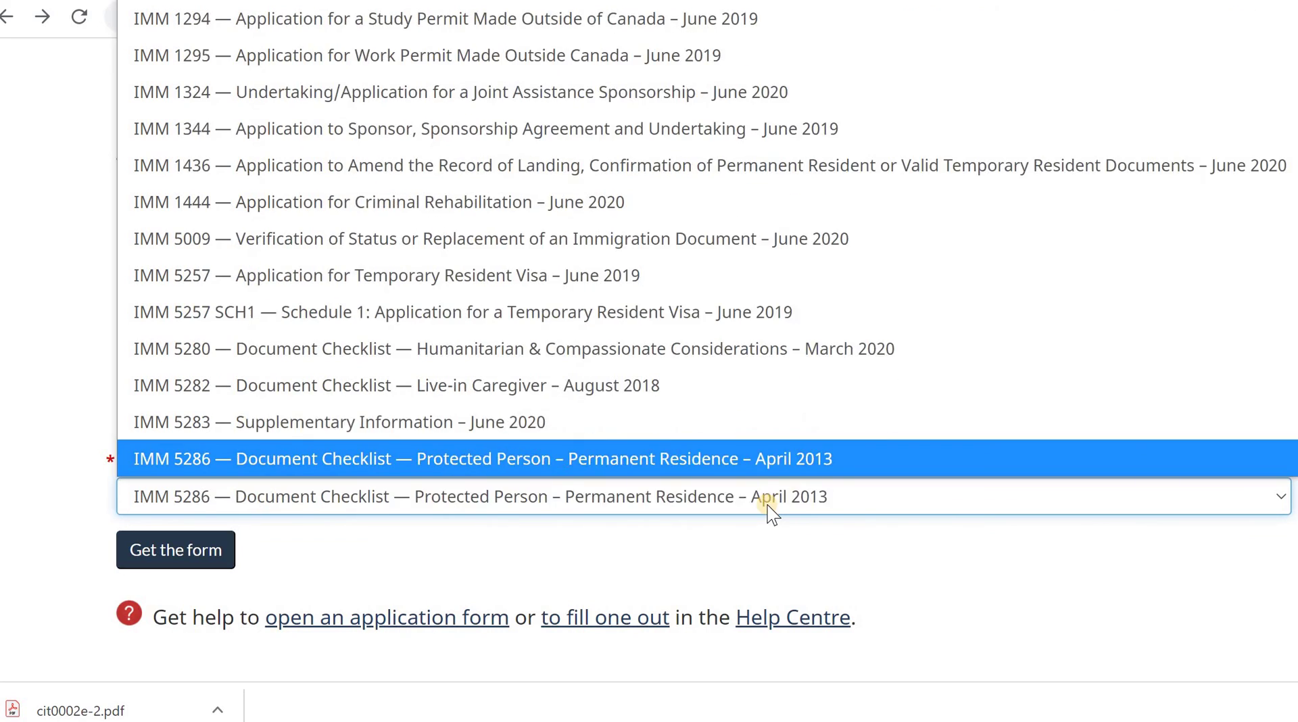
pyautogui.press('Down')
pyautogui.press('Down')
pyautogui.press('Down')
pyautogui.press('Down')
pyautogui.press('Down')
pyautogui.press('Down')
pyautogui.press('Down')
pyautogui.press('Down')
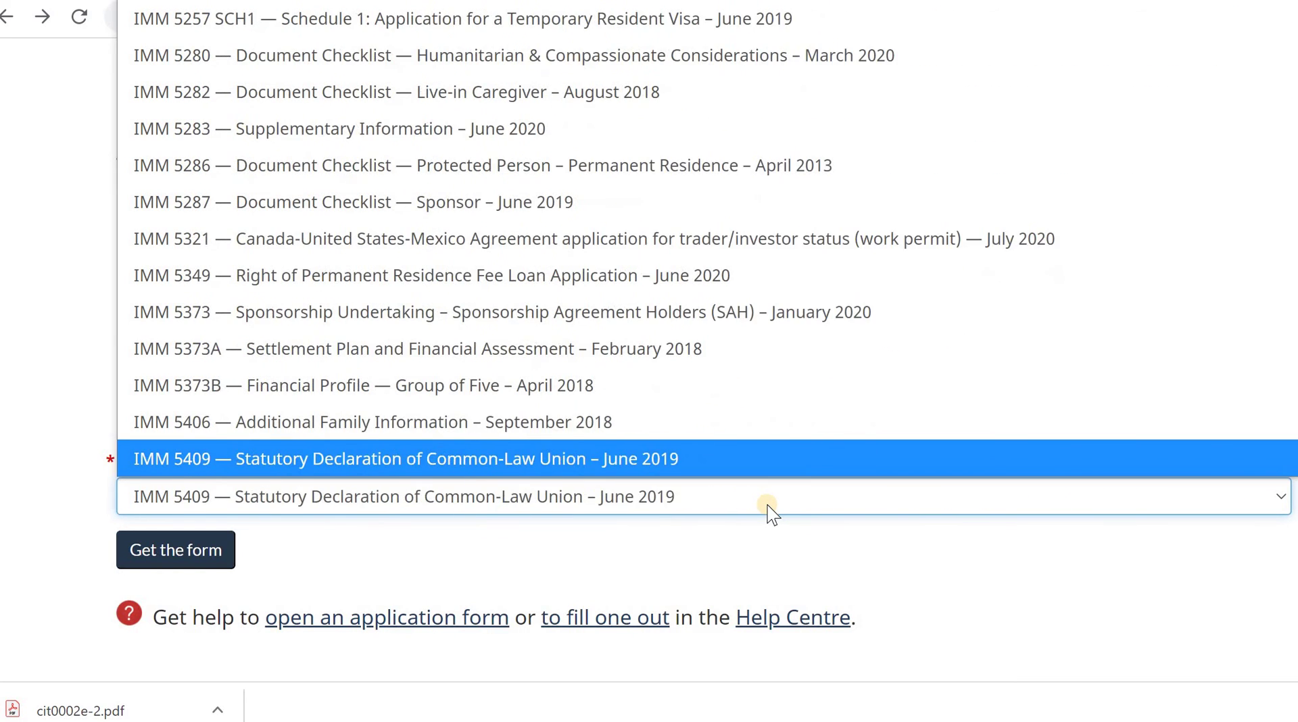
pyautogui.press('Down')
pyautogui.press('Down')
pyautogui.press('Down')
pyautogui.press('Down')
pyautogui.press('Down')
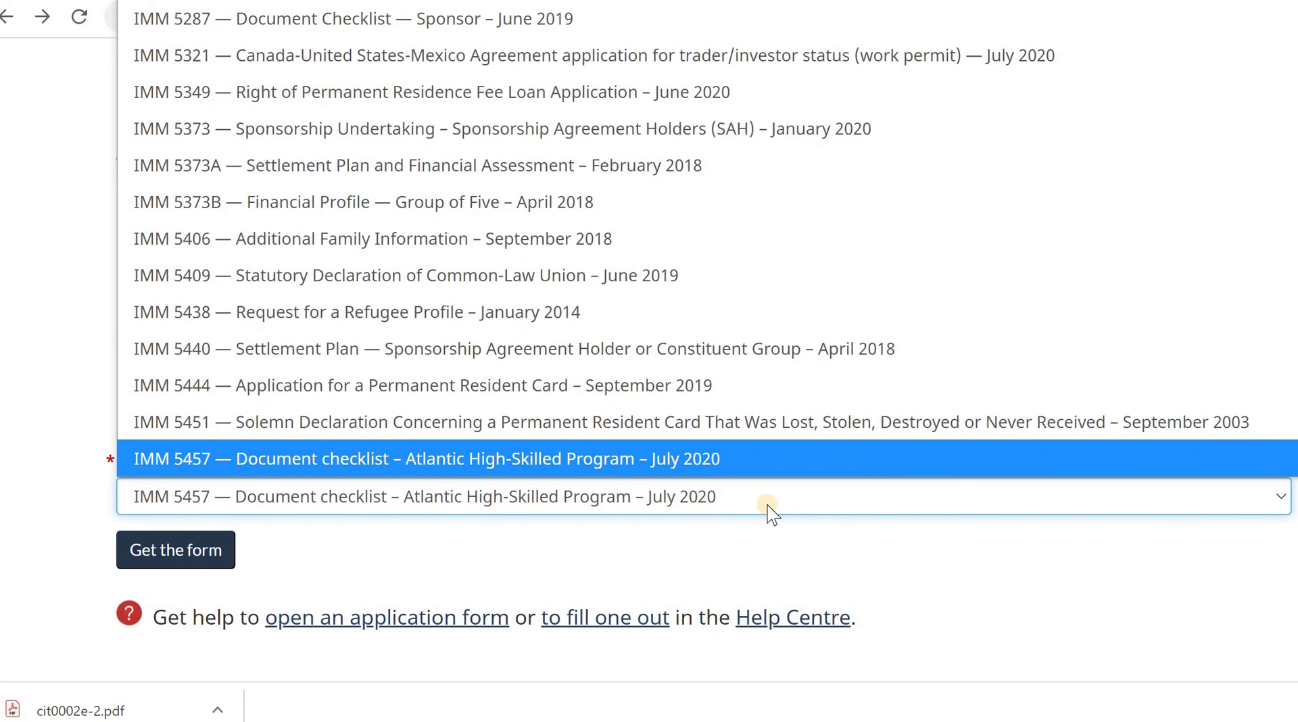
pyautogui.press('Down')
pyautogui.press('Down')
pyautogui.press('Down')
pyautogui.press('Down')
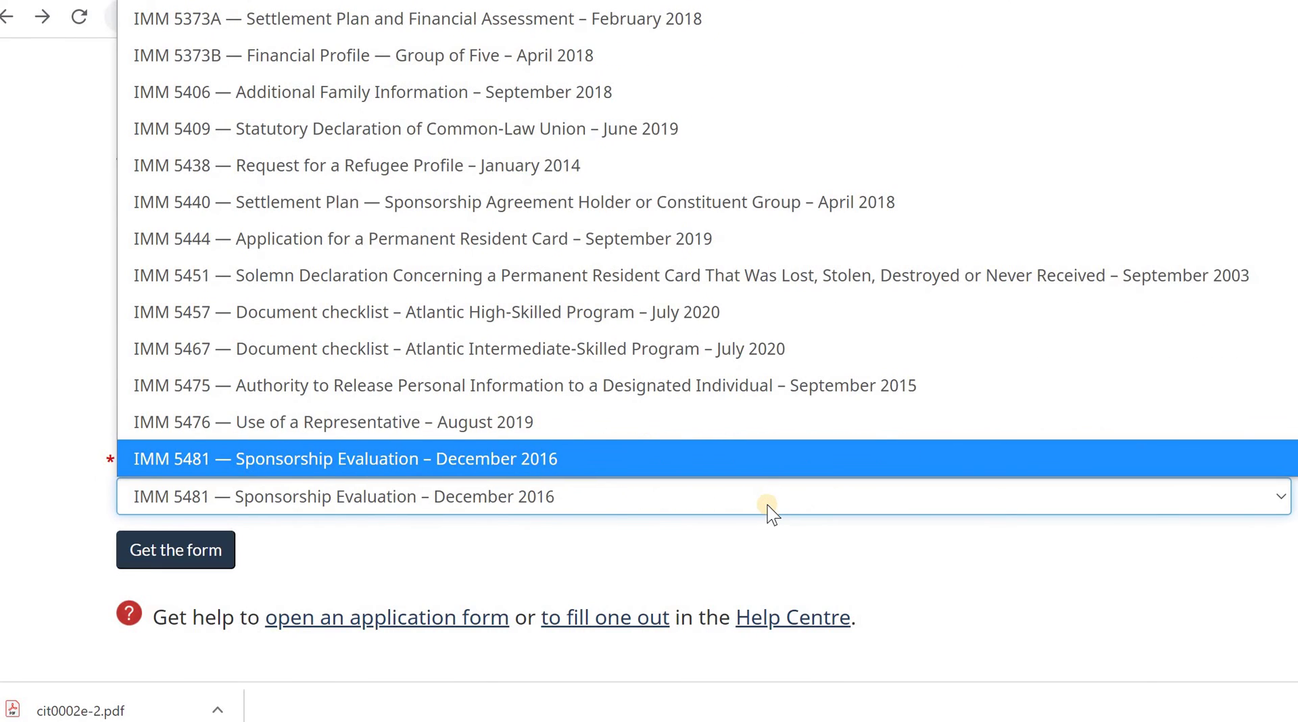
pyautogui.press('Down')
pyautogui.press('Down')
pyautogui.press('Down')
pyautogui.press('Down')
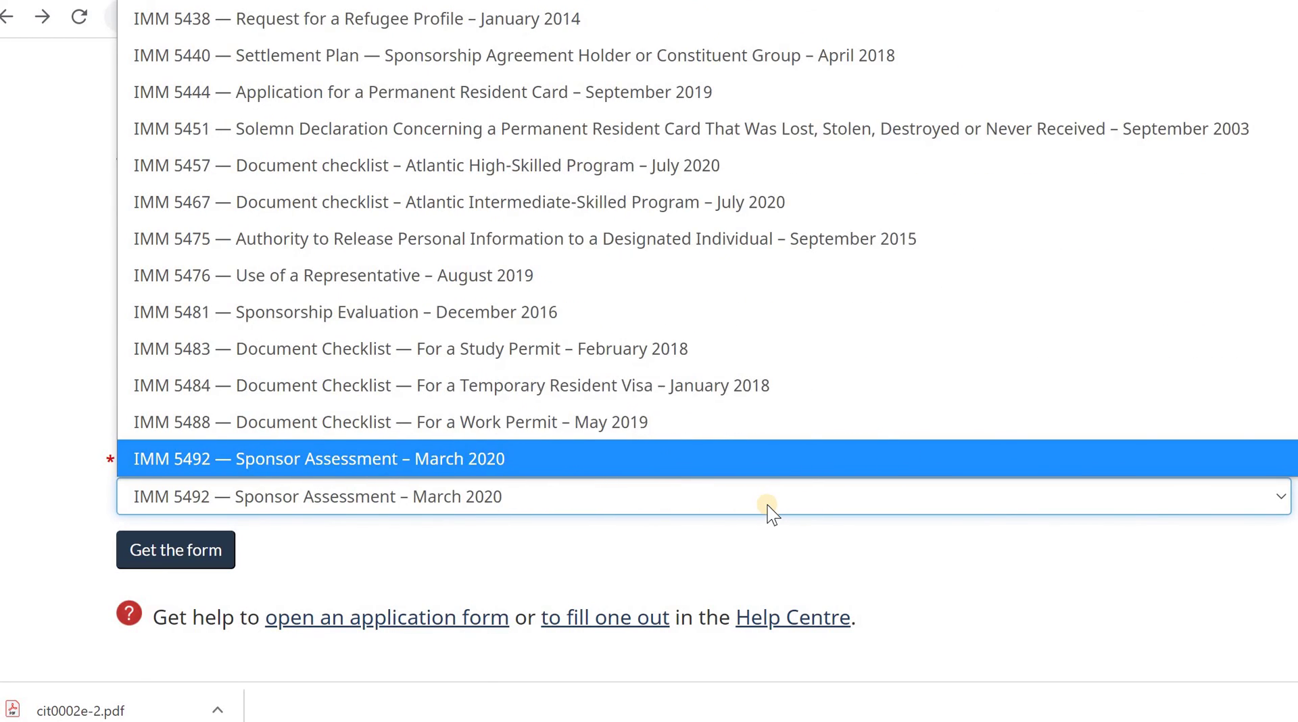
pyautogui.press('Down')
pyautogui.press('Down')
pyautogui.press('Down')
pyautogui.press('Down')
pyautogui.press('Down')
pyautogui.press('Down')
pyautogui.press('Down')
pyautogui.press('Down')
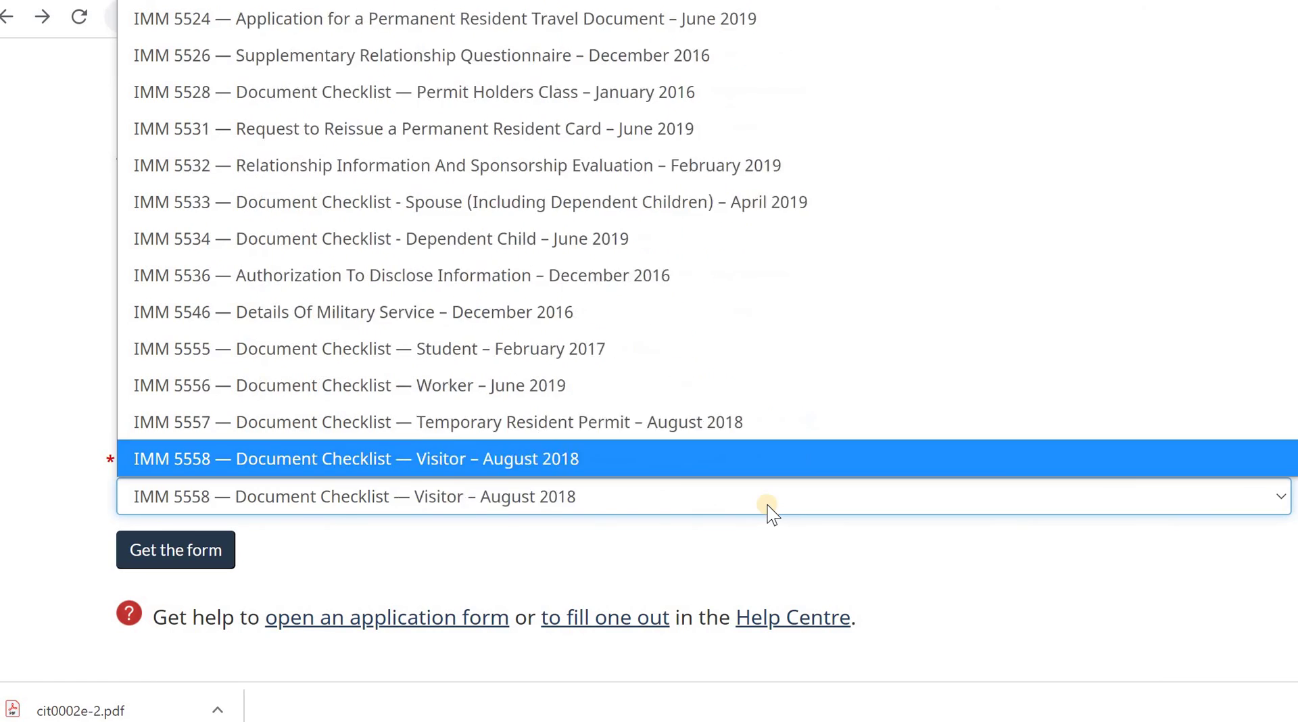
pyautogui.press('Down')
pyautogui.press('Down')
pyautogui.press('Down')
pyautogui.press('Down')
pyautogui.press('Down')
pyautogui.press('Down')
pyautogui.press('Down')
pyautogui.press('Down')
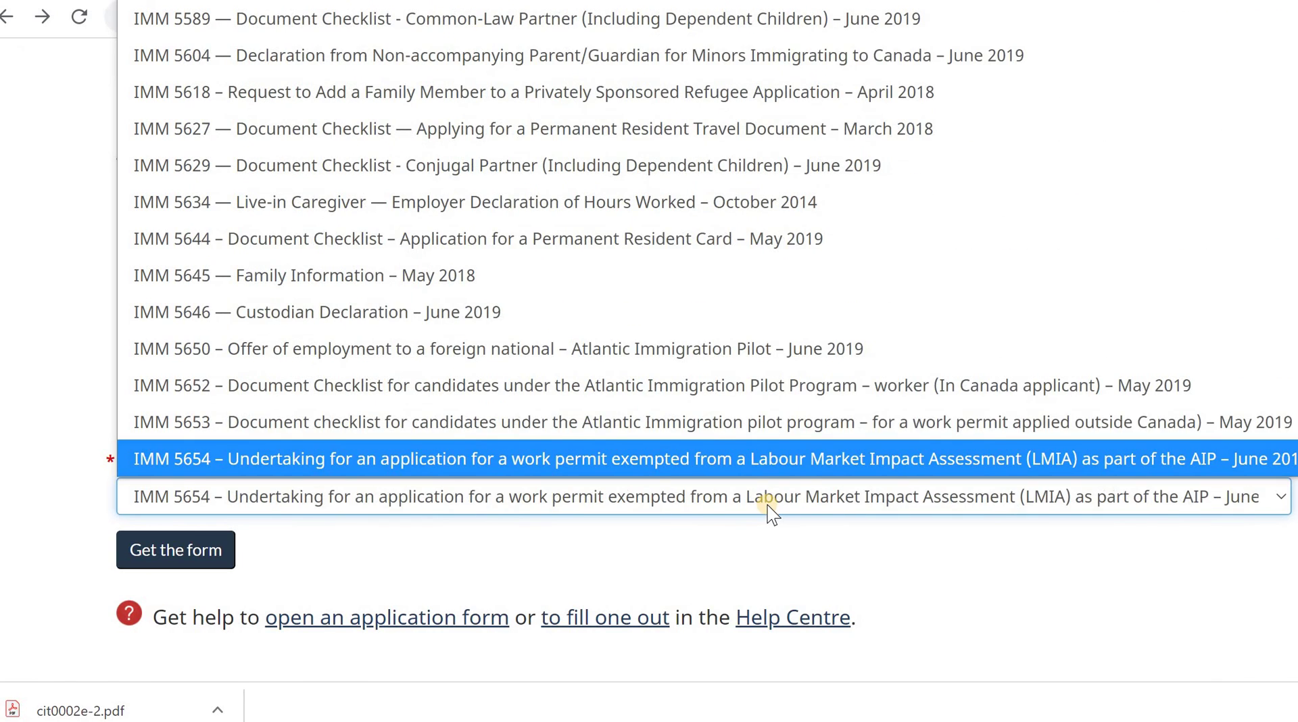
pyautogui.press('Down')
pyautogui.press('Down')
pyautogui.press('Down')
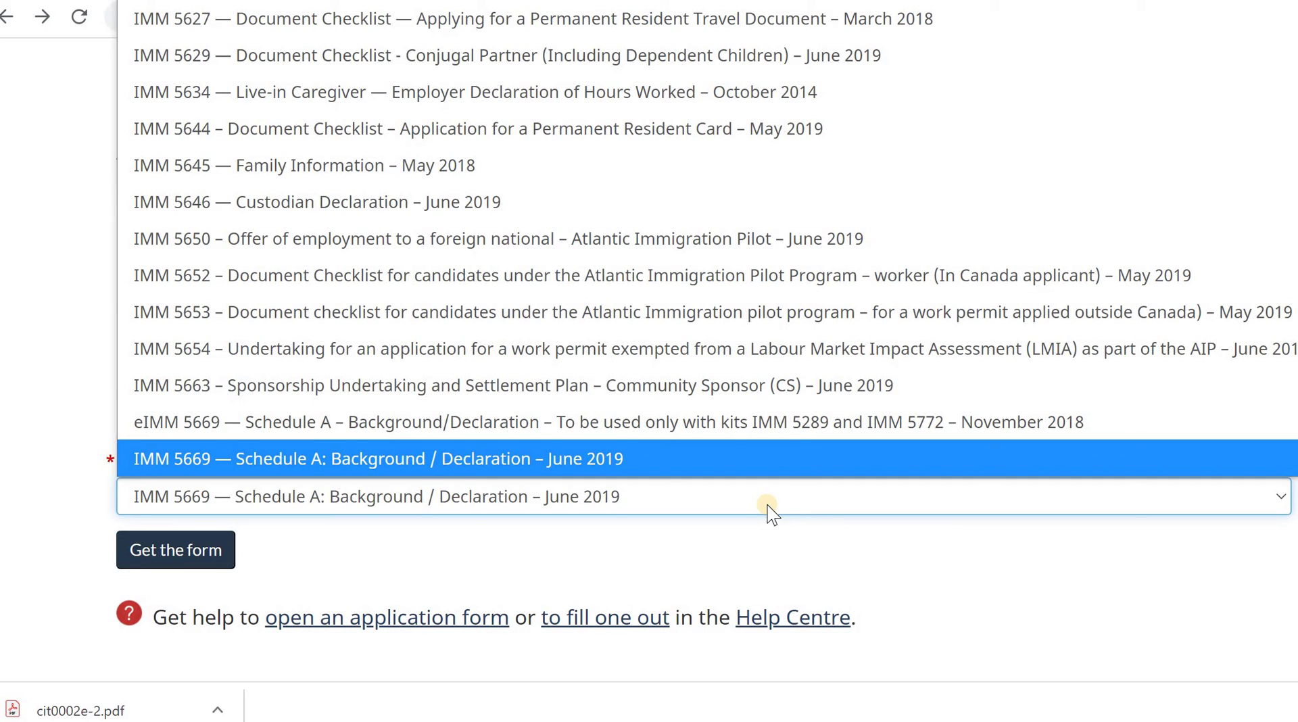
pyautogui.click(782, 457)
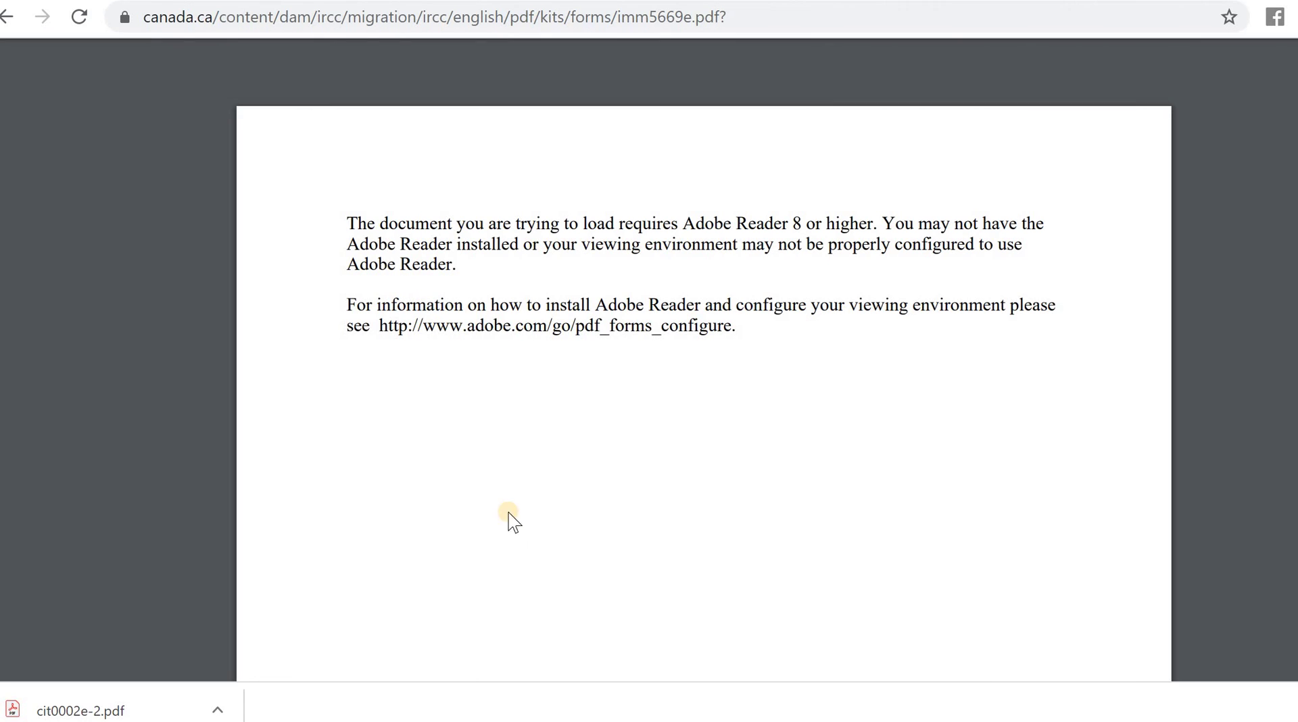
pyautogui.moveTo(699, 243)
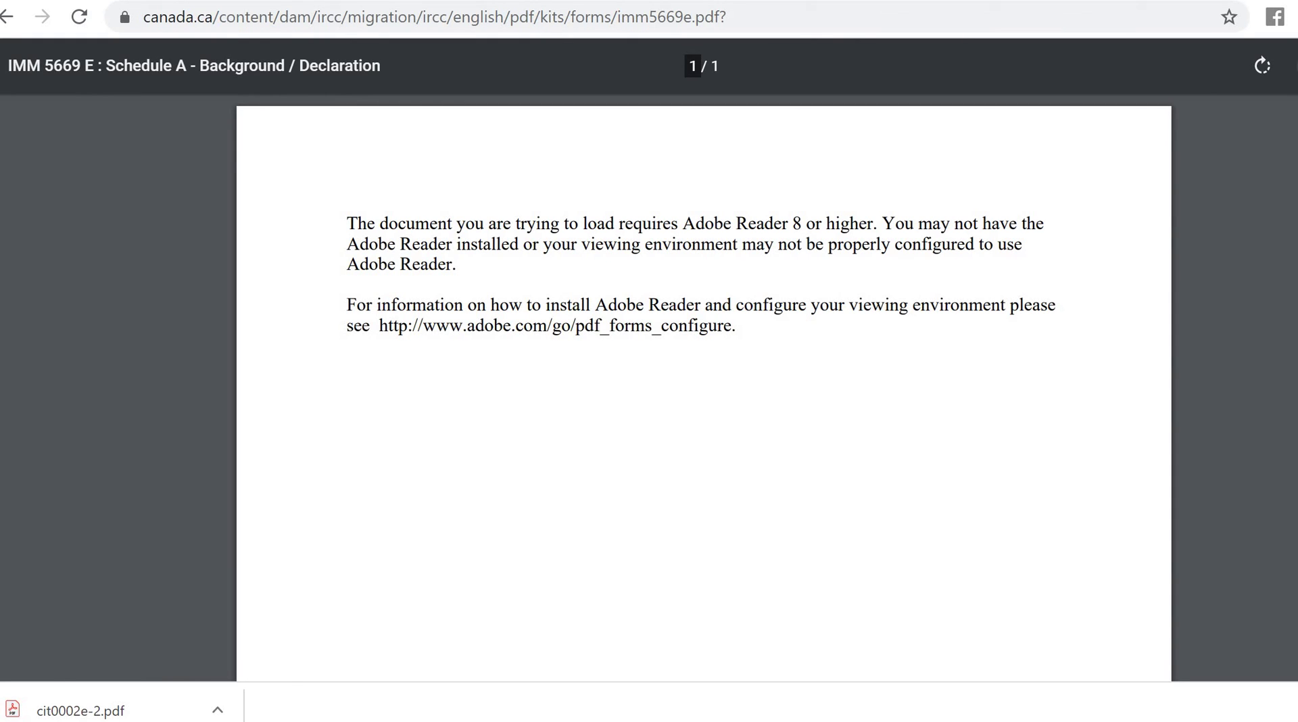
# - Save the open PDF as imm5669e.pdf into the IMM FORMS > FORMS folder
pyautogui.hotkey('ctrl', 's')
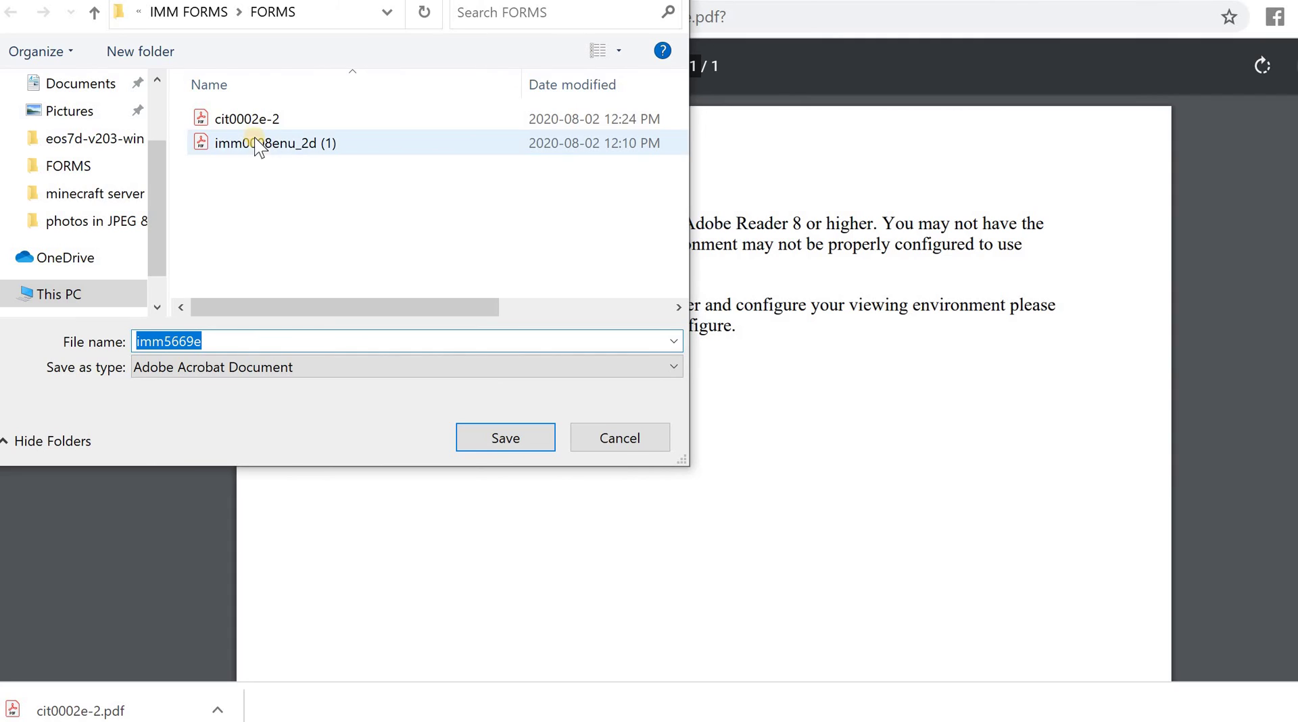
pyautogui.click(512, 440)
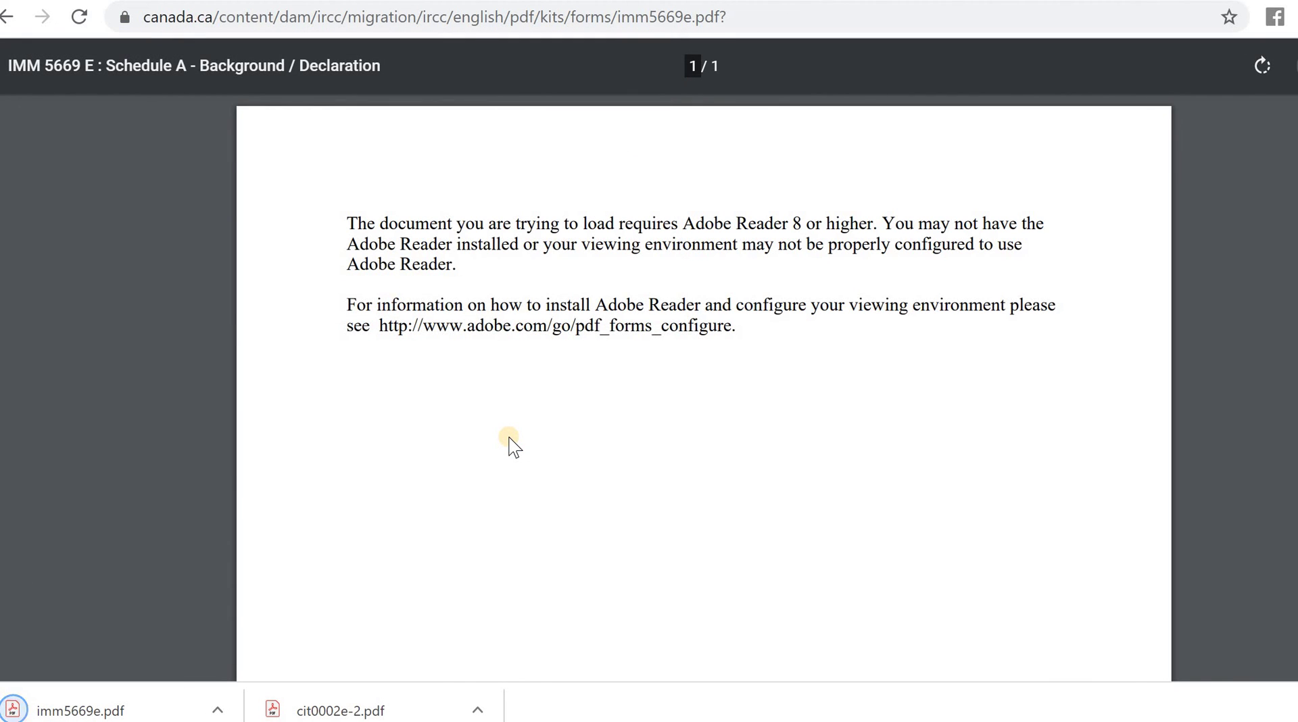
# - Open the imm5669e.pdf download and bring up its download options
pyautogui.click(218, 711)
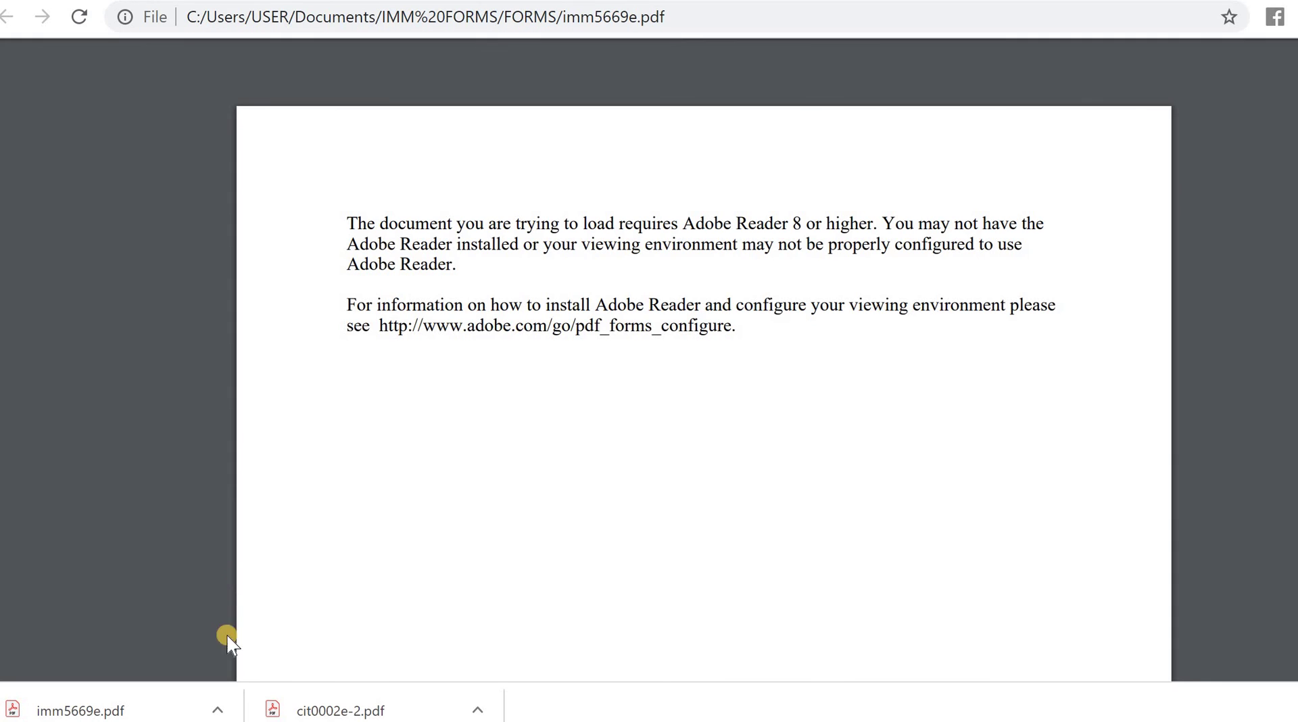
pyautogui.click(218, 711)
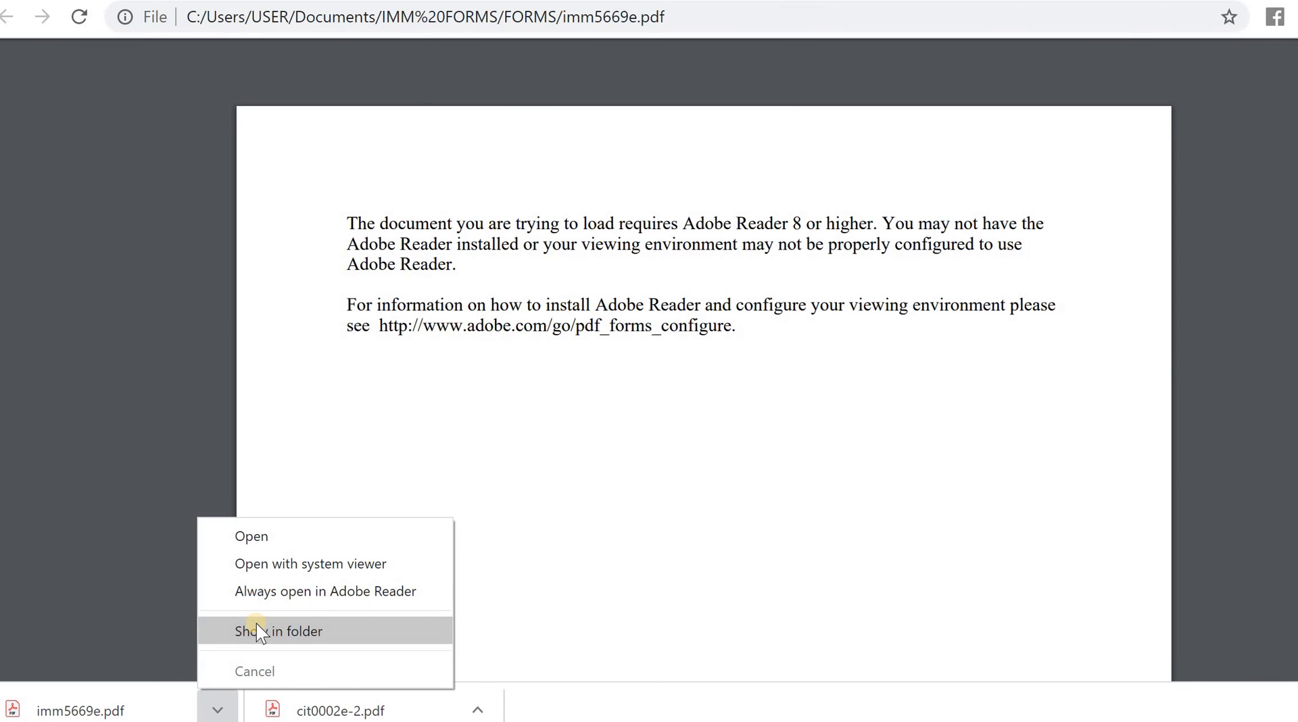
# - Show imm5669e.pdf in the FORMS folder and open it in Adobe Acrobat Reader
pyautogui.click(261, 642)
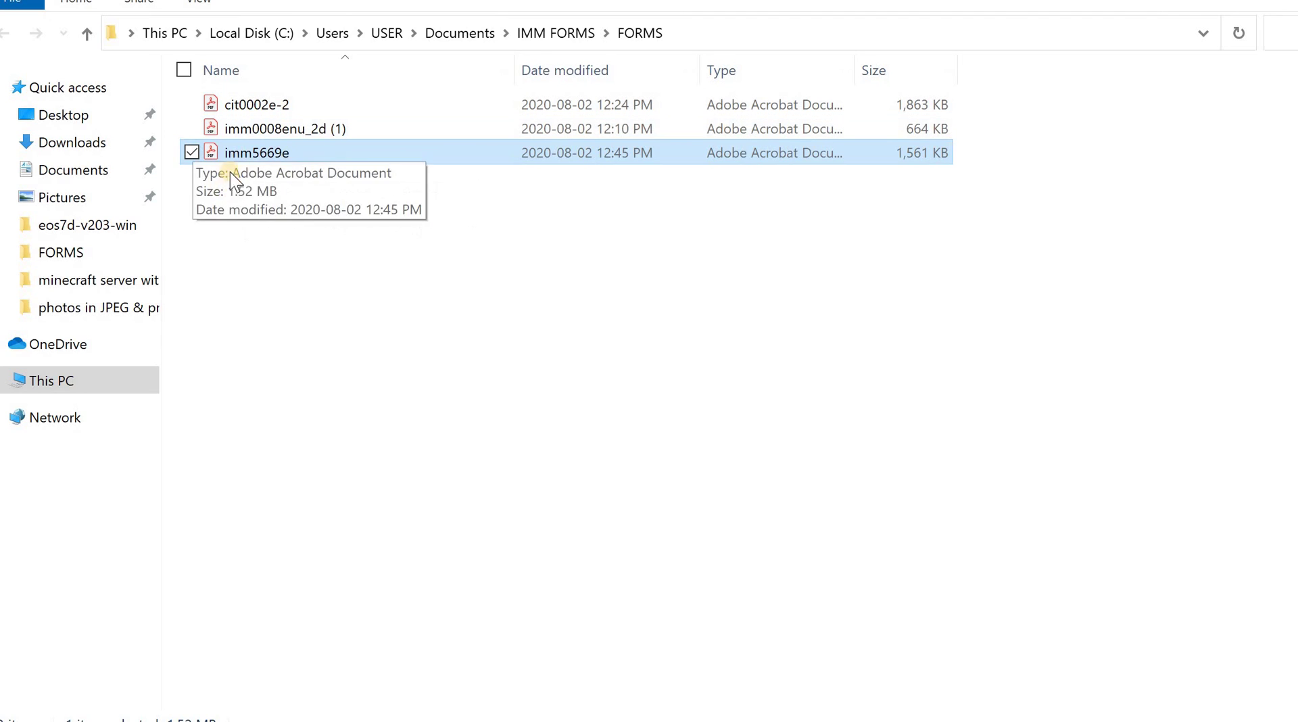
pyautogui.click(223, 507)
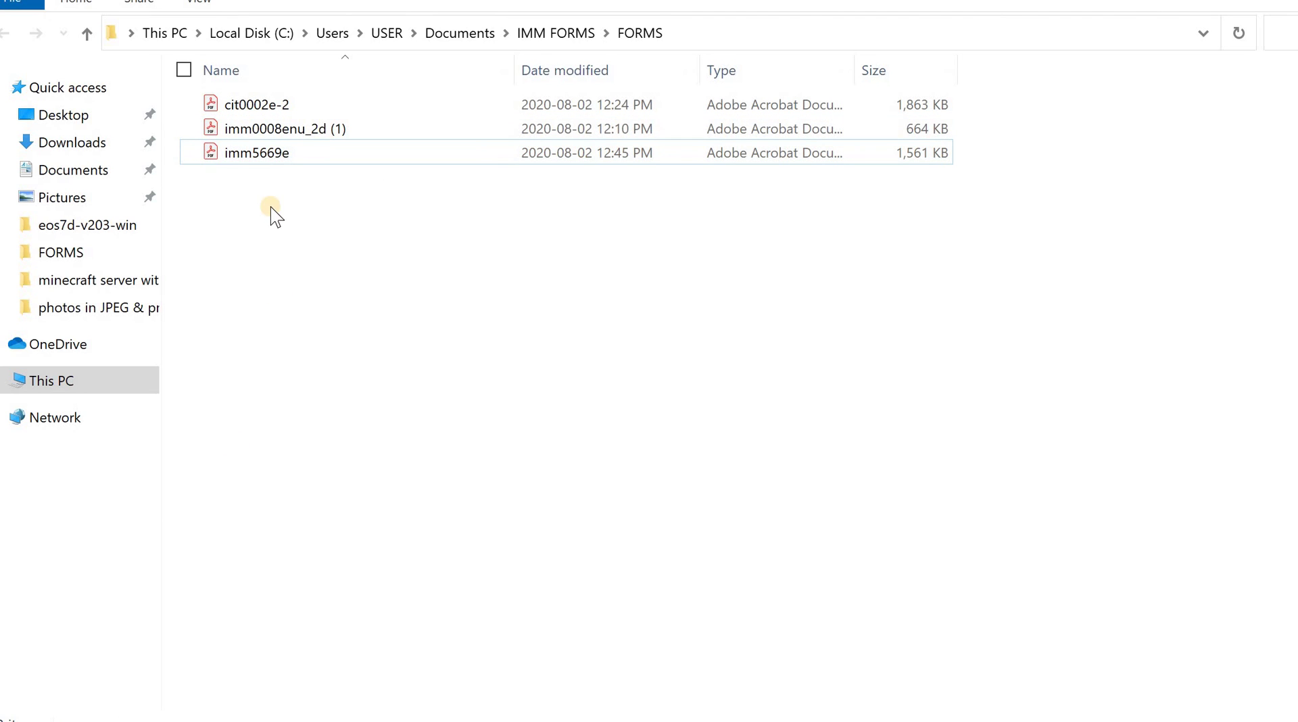
pyautogui.click(267, 158)
pyautogui.moveTo(258, 154)
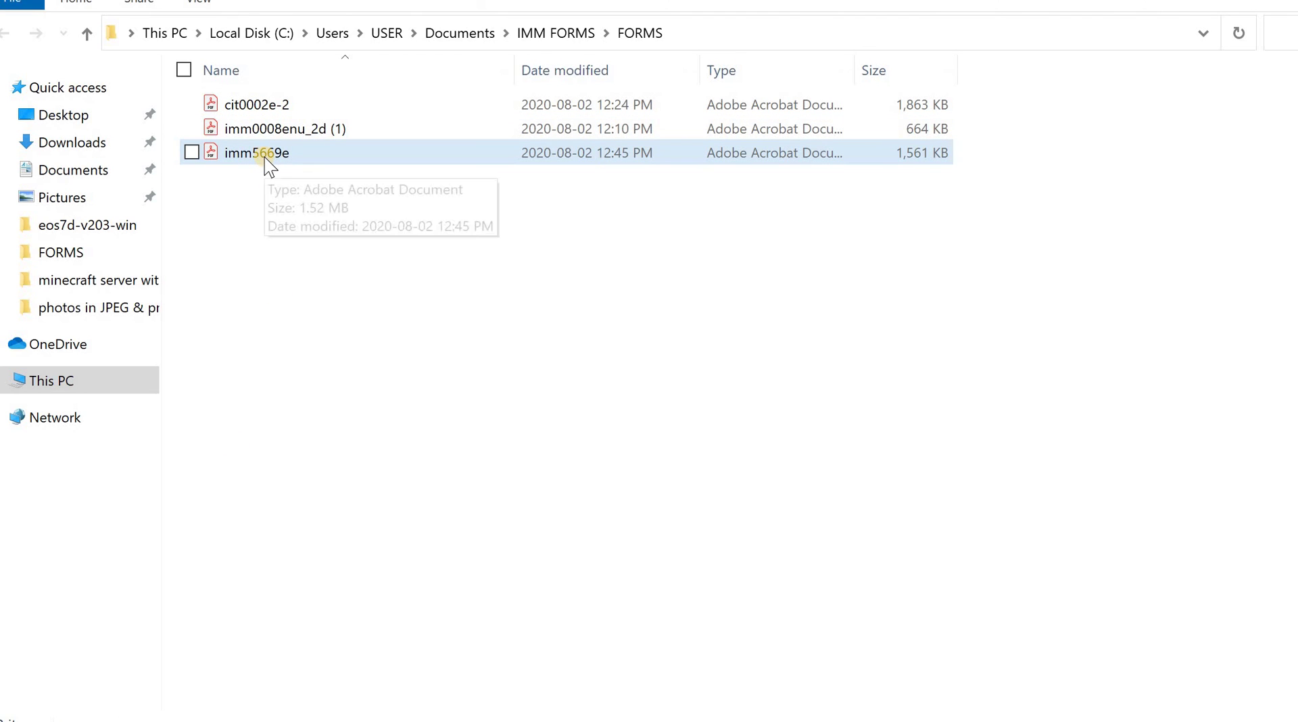
pyautogui.click(265, 159)
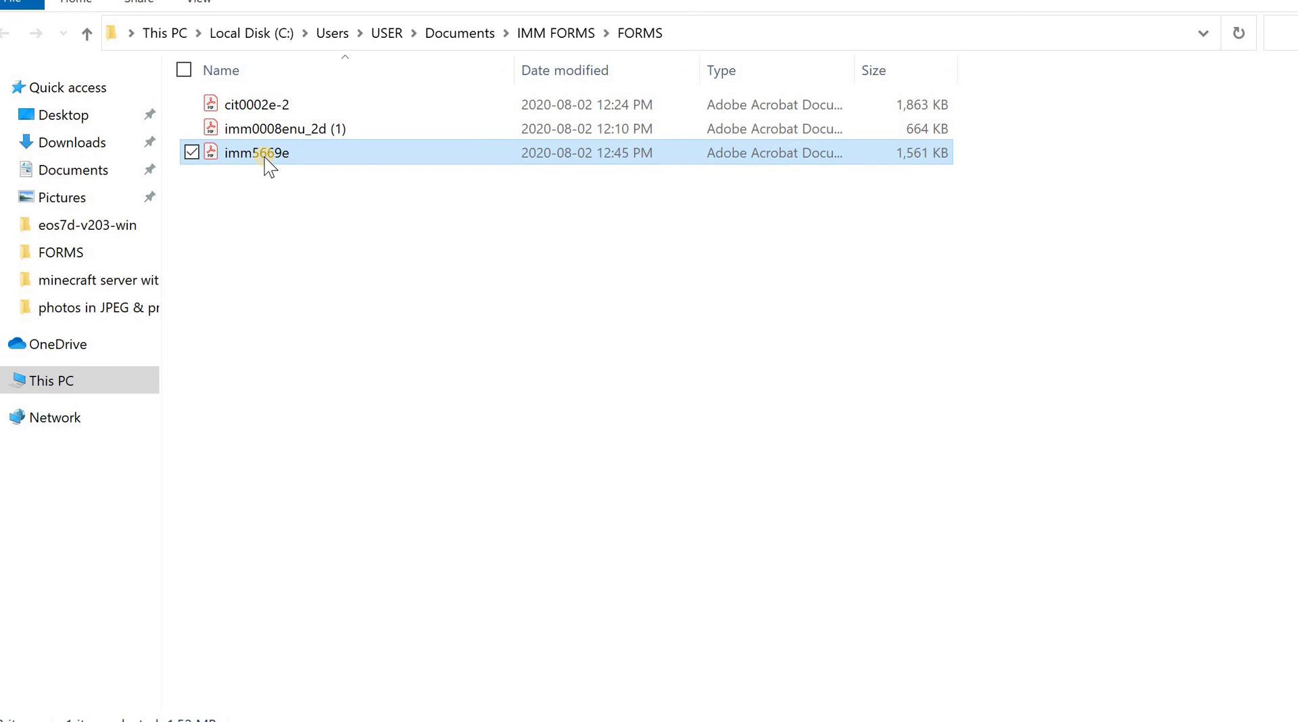
pyautogui.doubleClick(266, 154)
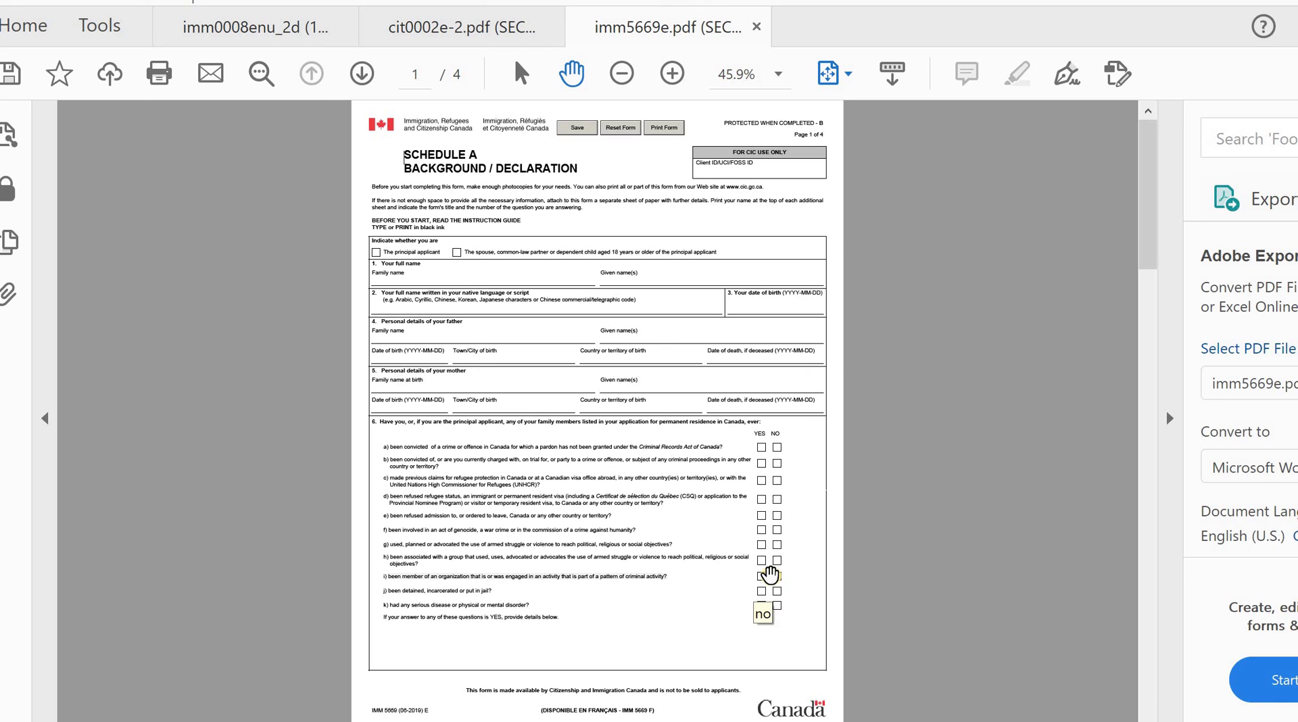
# - Zoom the Schedule A form page in from 45.9% to 66.7%
pyautogui.click(673, 73)
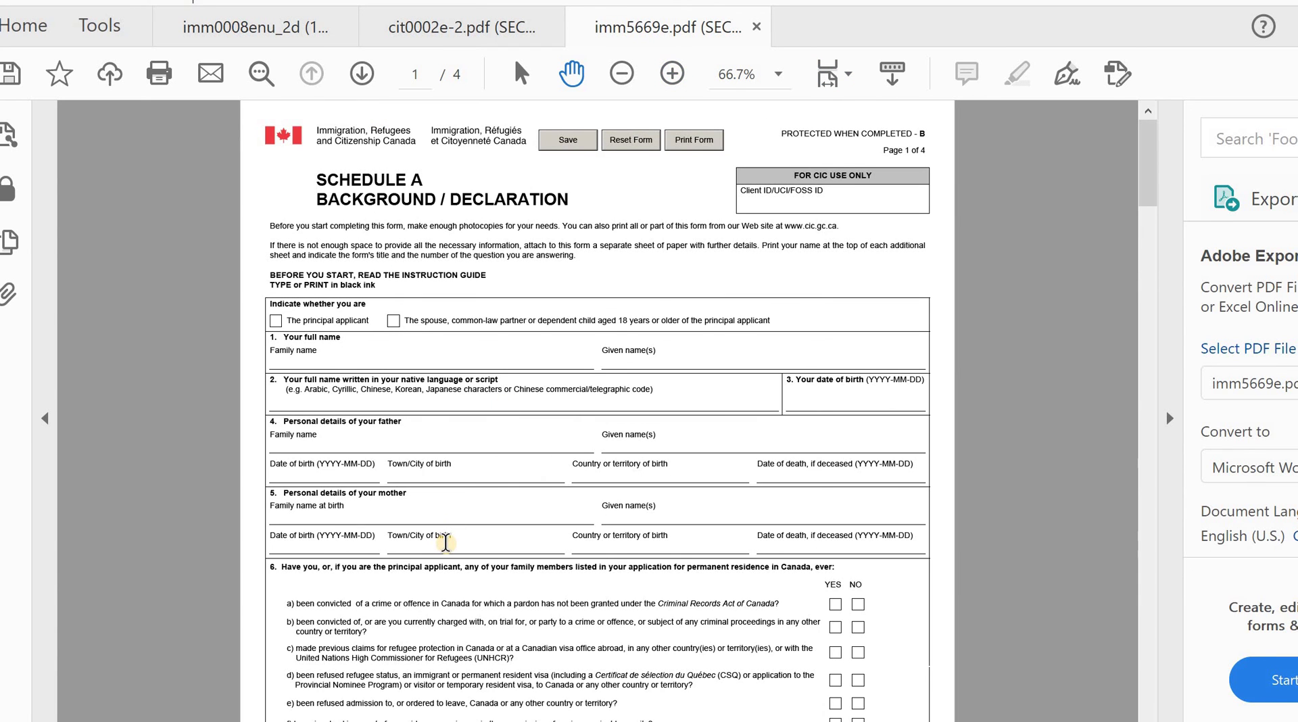